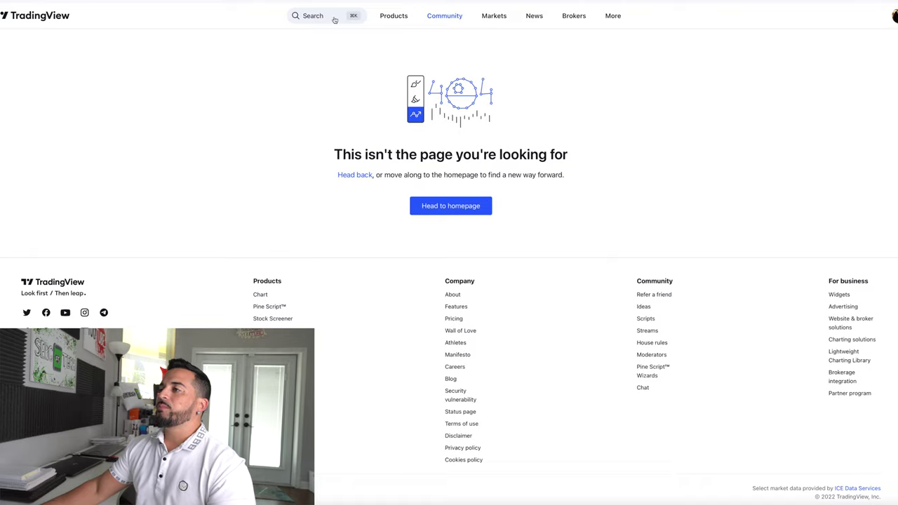
# Search for the symbol audusd, open its chart, and switch the workspace to a single-chart layout
pyautogui.click(331, 15)
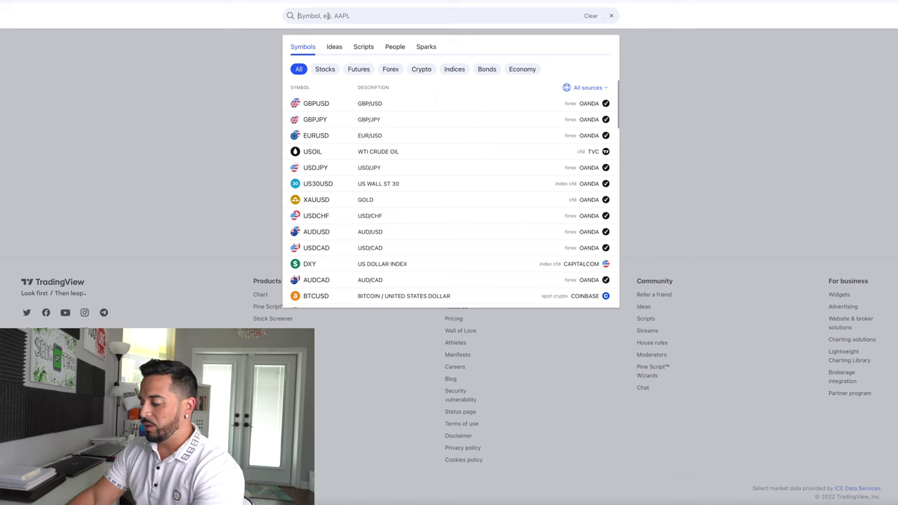
pyautogui.write('gbp')
pyautogui.press('BackSpace')
pyautogui.press('BackSpace')
pyautogui.press('BackSpace')
pyautogui.write('audusd')
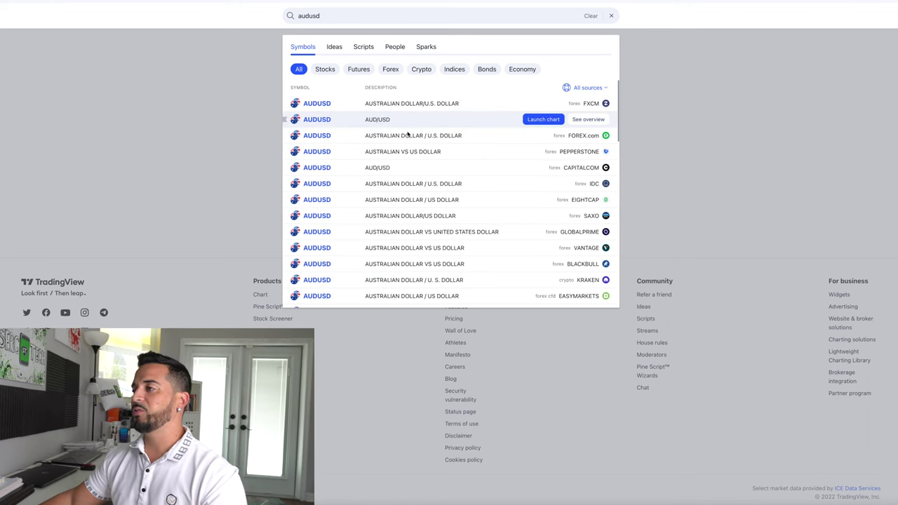
pyautogui.click(407, 131)
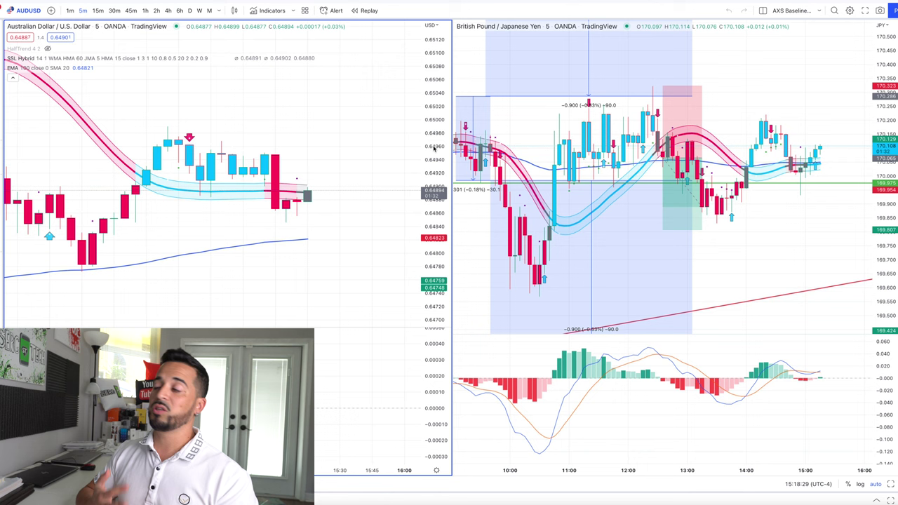
pyautogui.click(763, 10)
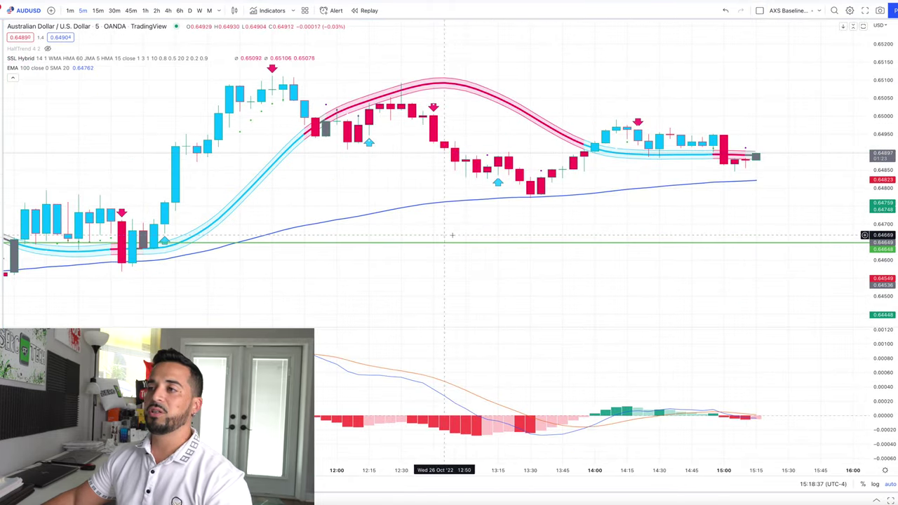
pyautogui.scroll(-5, 453, 235)
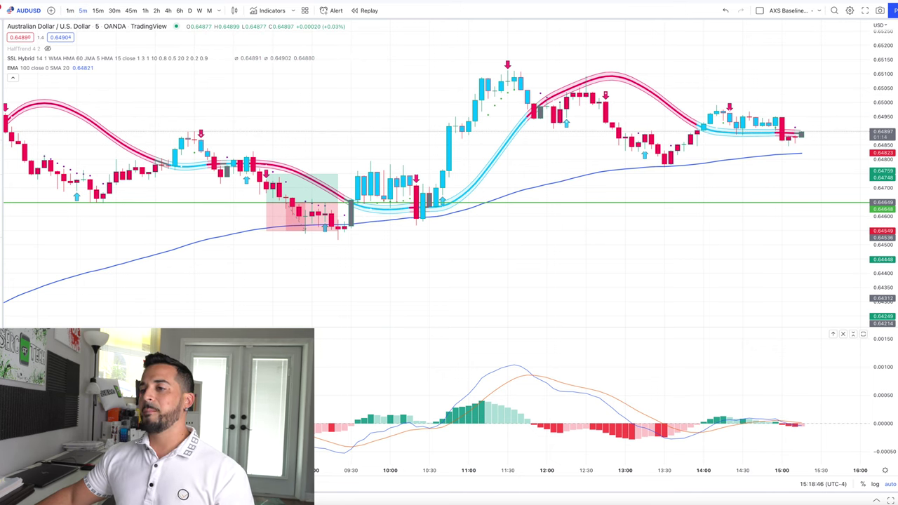
# Search the indicator library for the MACD, trying the terms macd and mad
pyautogui.click(270, 11)
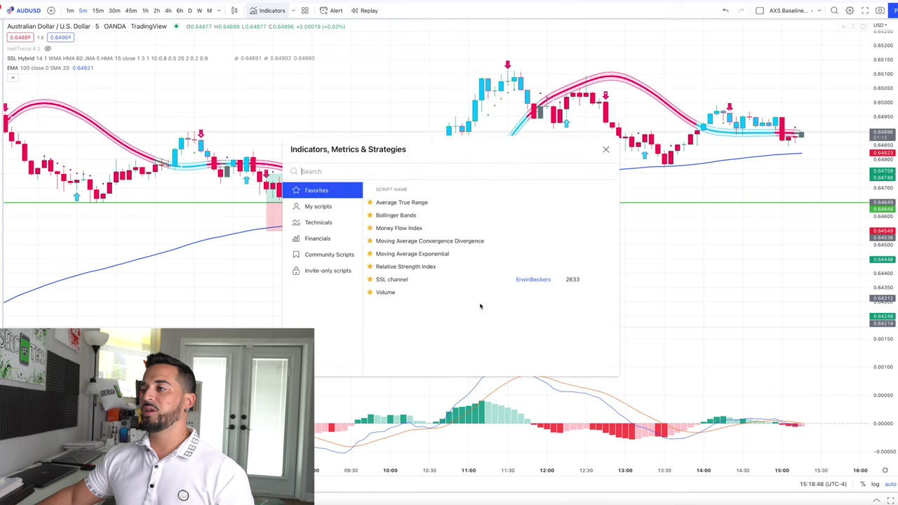
pyautogui.write('macd')
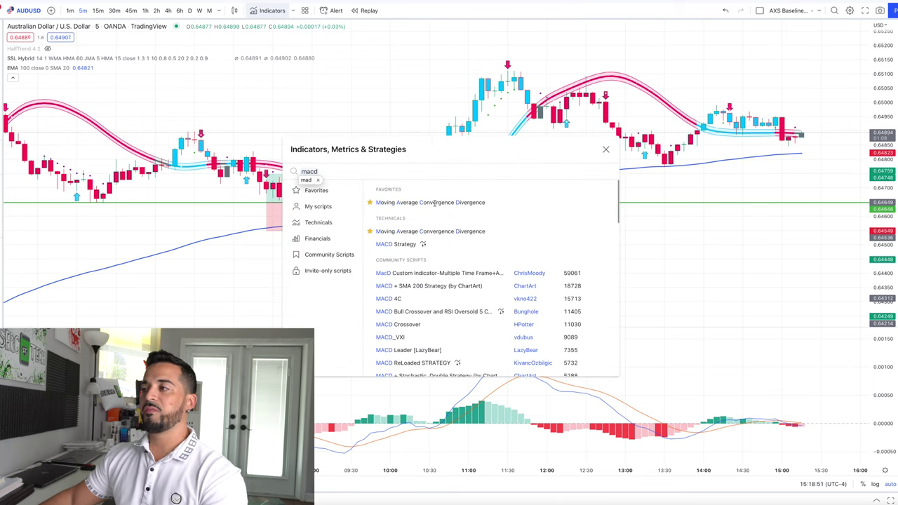
pyautogui.press('BackSpace')
pyautogui.press('BackSpace')
pyautogui.write('d')
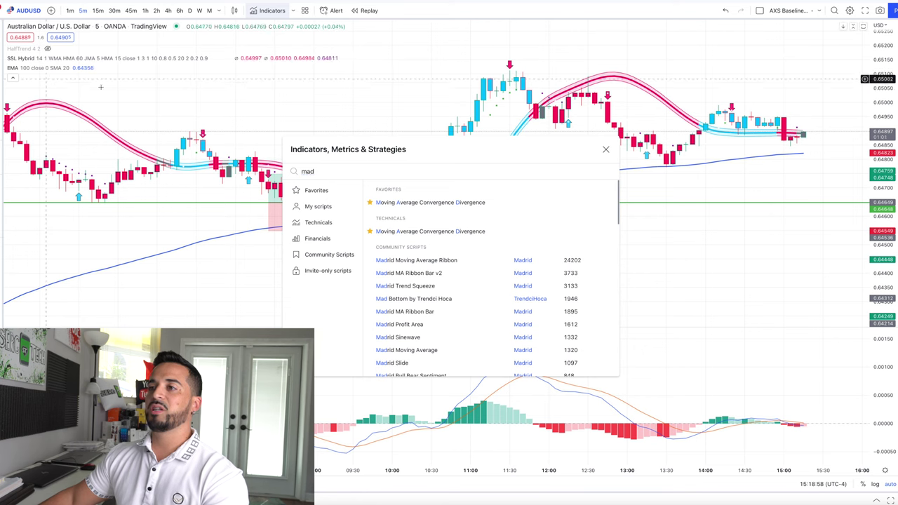
# Add a Moving Average Exponential found by searching for ema, and remove that 9-period copy from the chart
pyautogui.press('BackSpace')
pyautogui.press('BackSpace')
pyautogui.press('BackSpace')
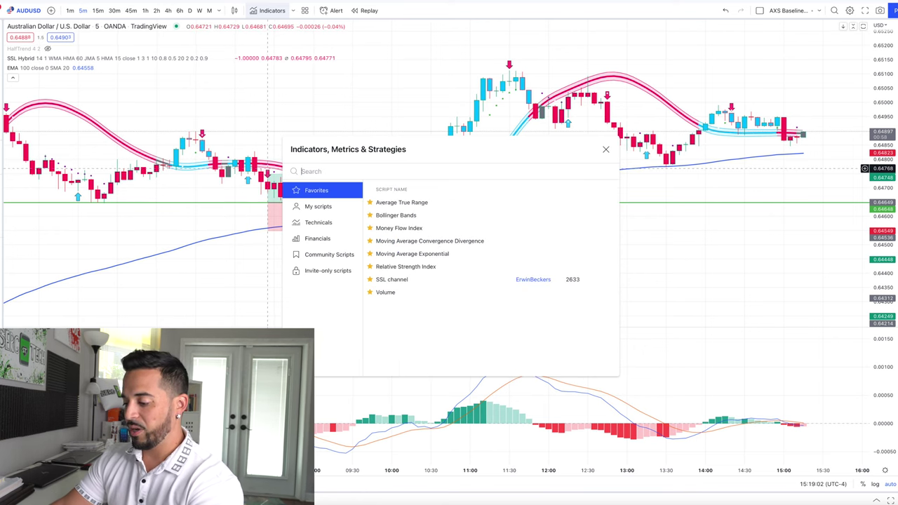
pyautogui.write('ema')
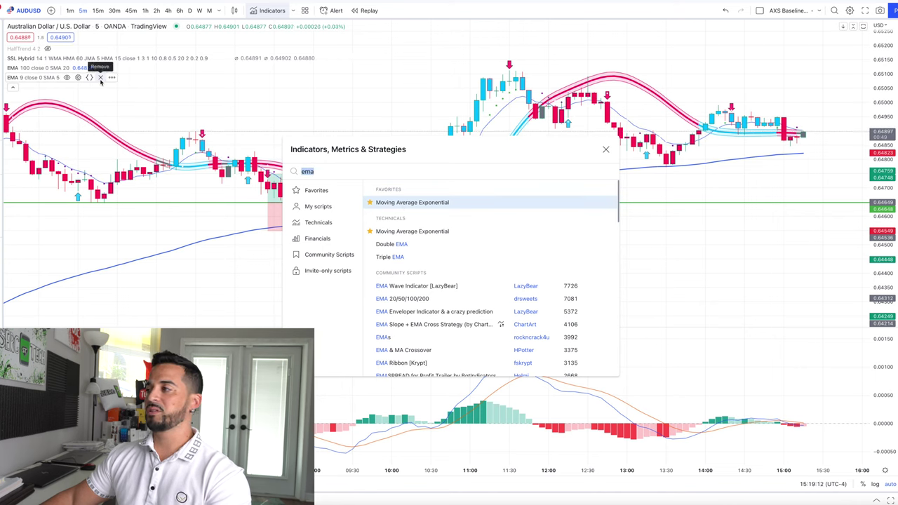
pyautogui.click(100, 78)
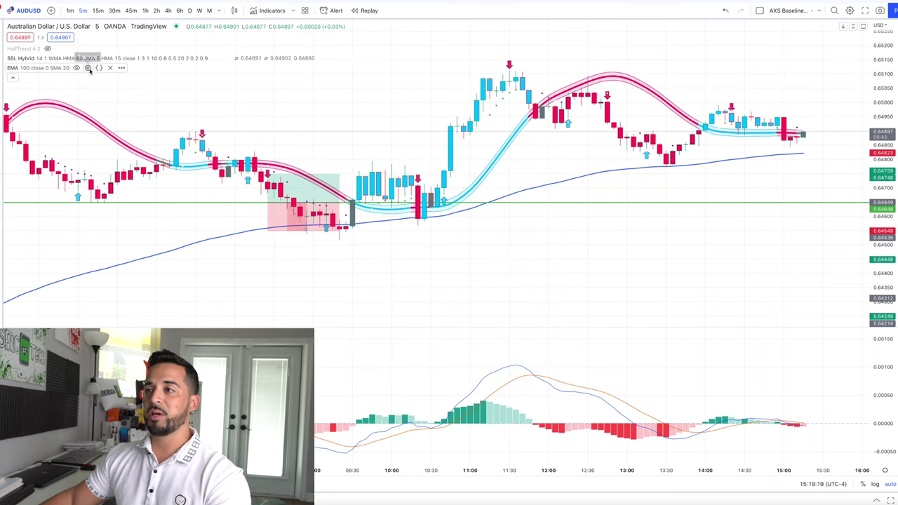
# Review the length and line style settings of the 100-period EMA and accept them
pyautogui.click(88, 68)
pyautogui.click(380, 181)
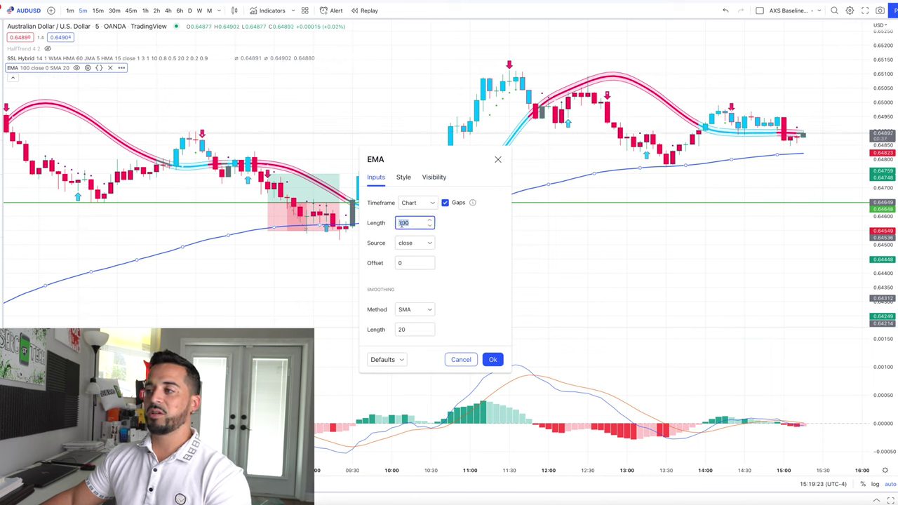
pyautogui.moveTo(411, 223); pyautogui.dragTo(372, 221)
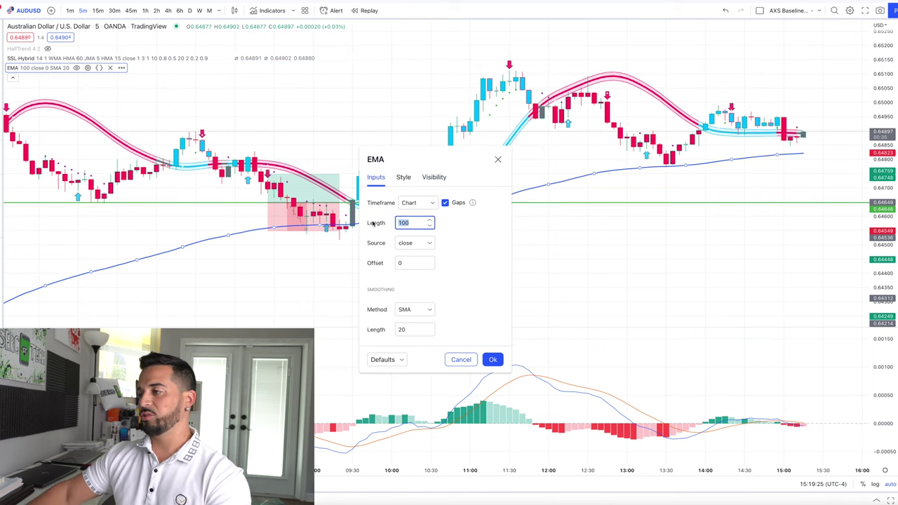
pyautogui.click(404, 181)
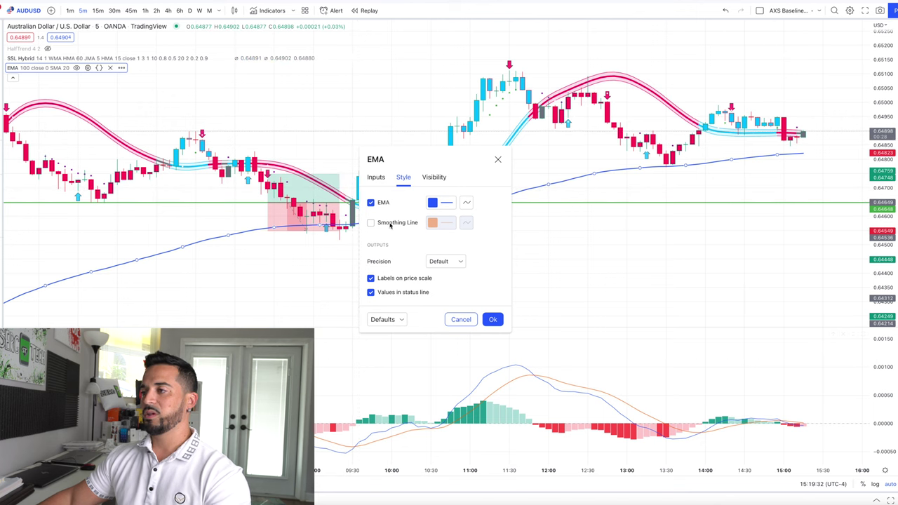
pyautogui.click(377, 178)
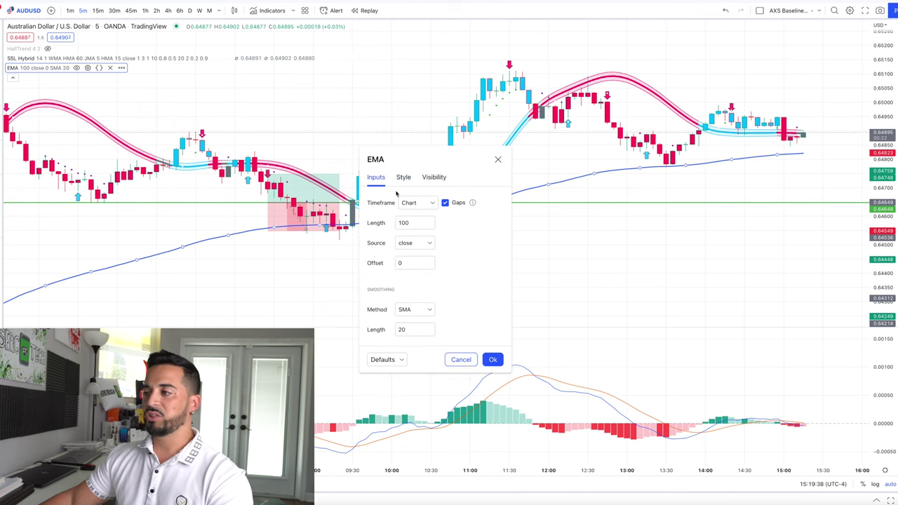
pyautogui.click(493, 359)
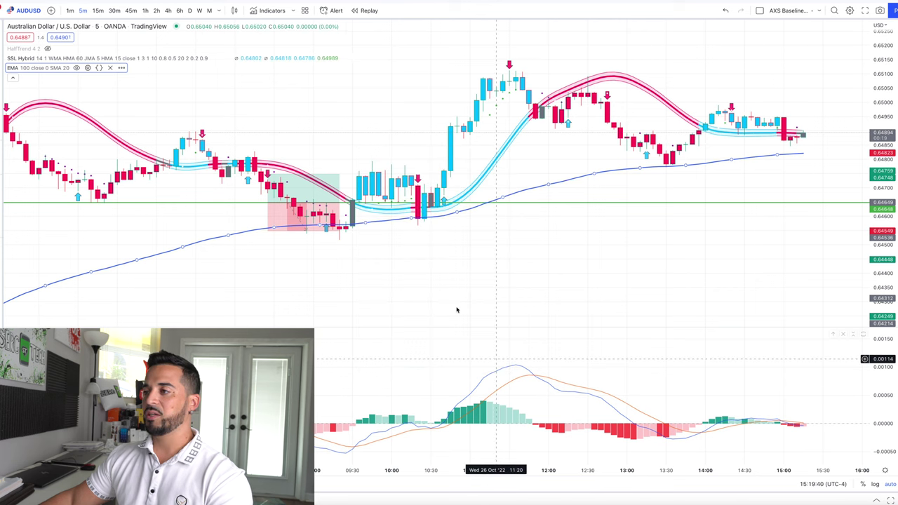
# Look back through the five-minute AUDUSD price history to the morning of 19 October 2022
pyautogui.scroll(-4, 500, 287)
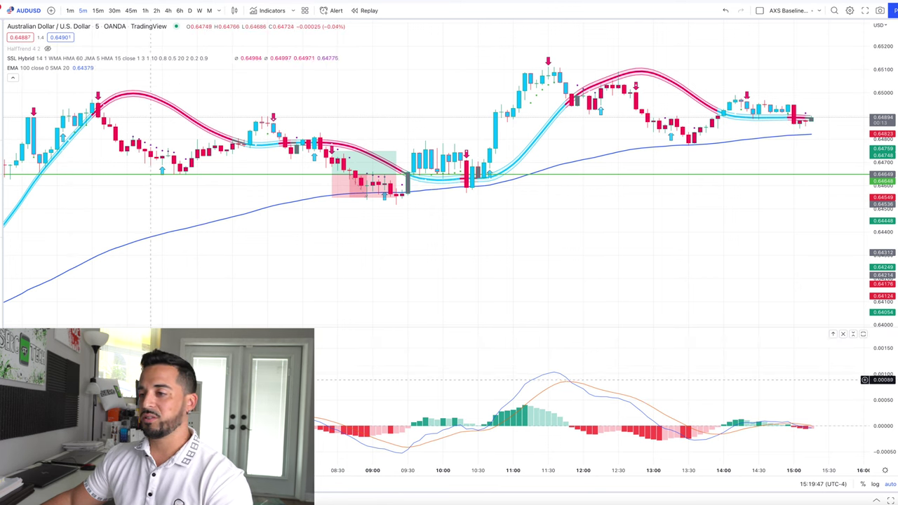
pyautogui.scroll(-4, 475, 230)
pyautogui.moveTo(753, 166); pyautogui.dragTo(668, 131)
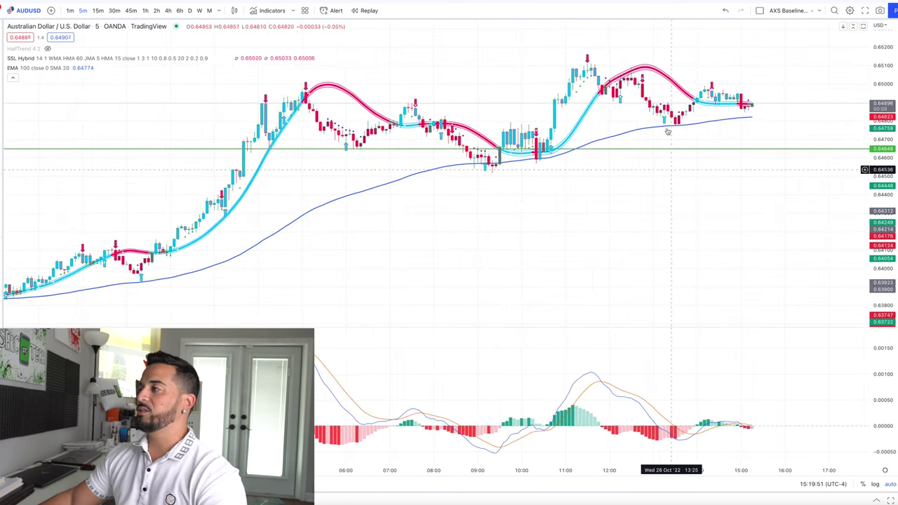
pyautogui.hscroll(-10, 445, 205)
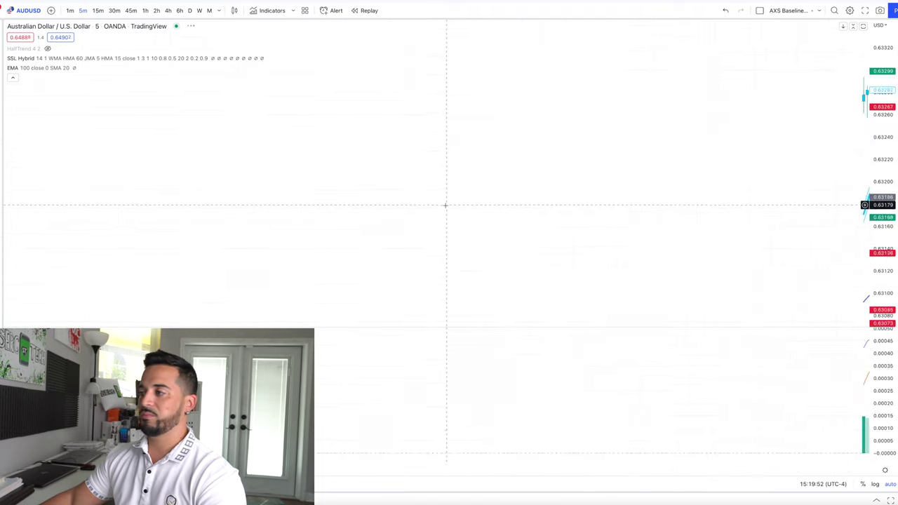
pyautogui.hscroll(-15, 446, 205)
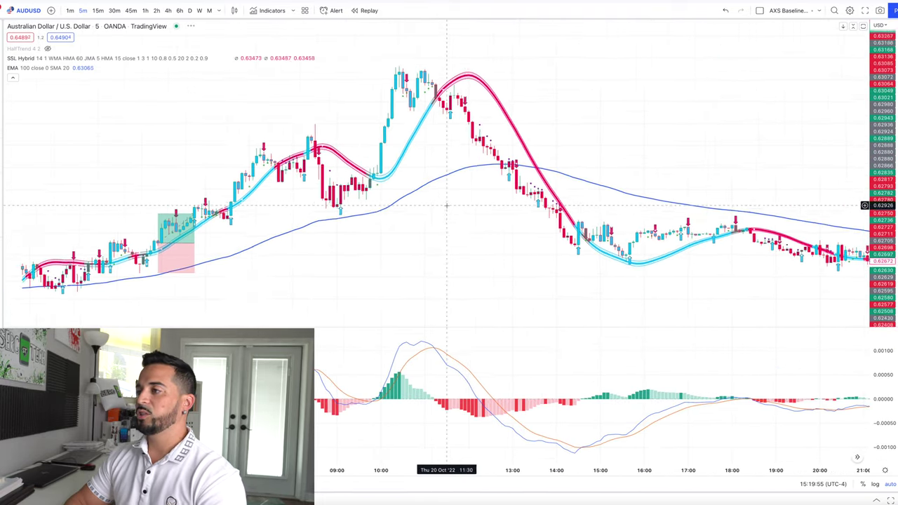
pyautogui.hscroll(-15, 446, 206)
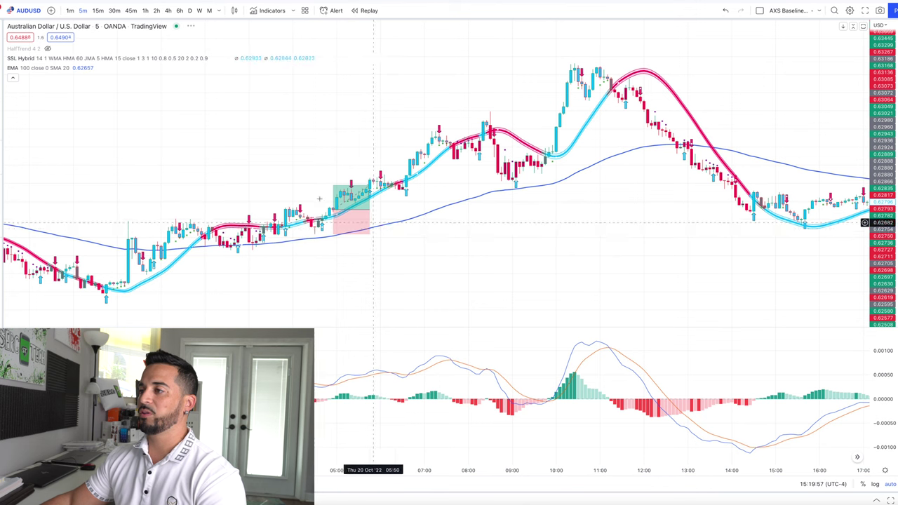
pyautogui.hscroll(-15, 373, 223)
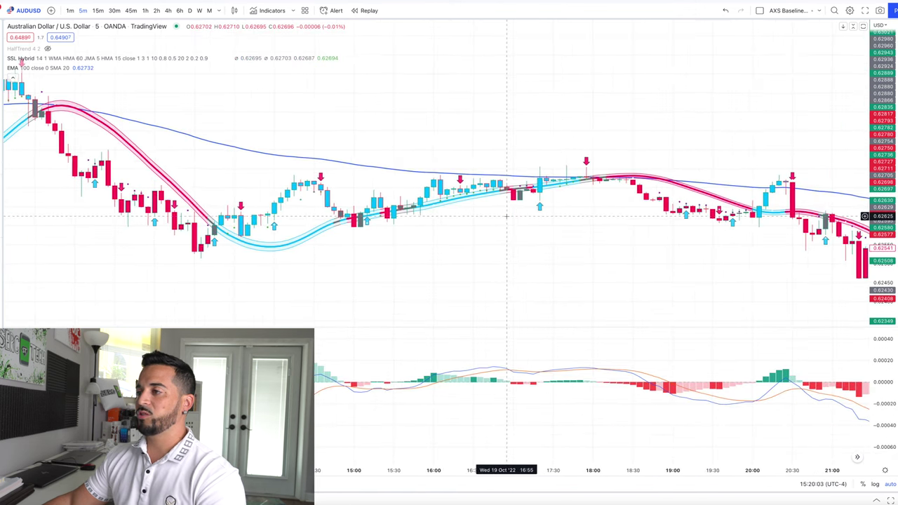
pyautogui.hscroll(-15, 507, 216)
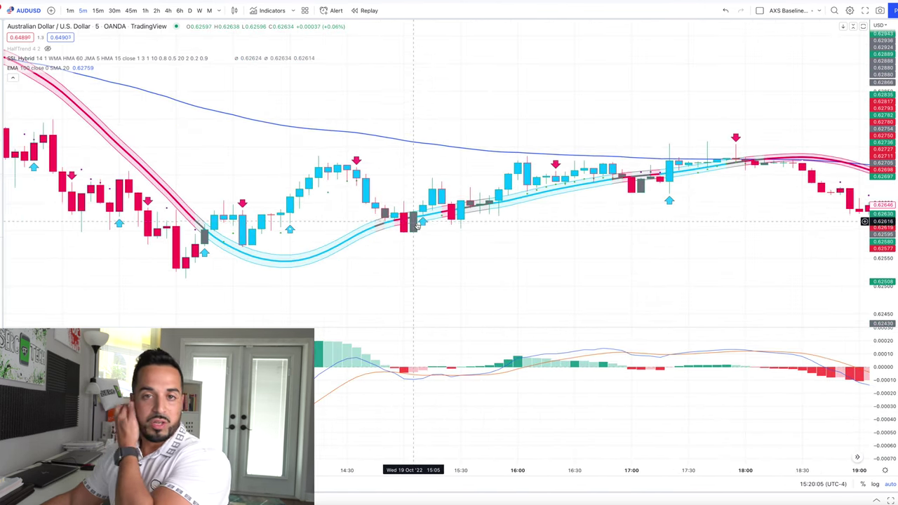
pyautogui.scroll(-3, 295, 154)
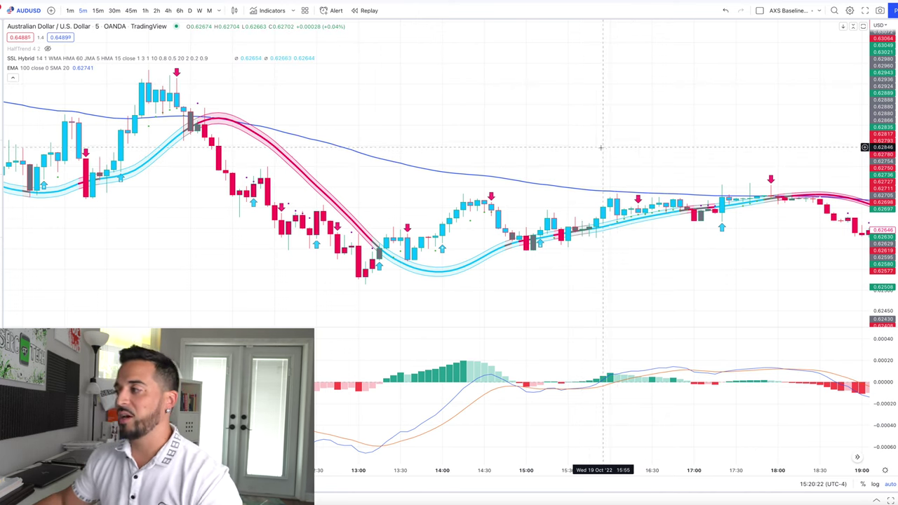
pyautogui.hscroll(-10, 603, 149)
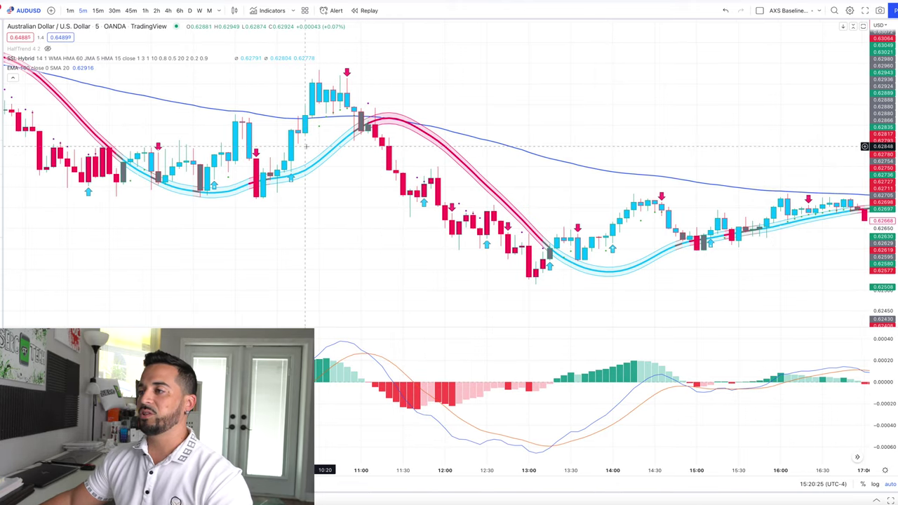
pyautogui.hscroll(-10, 307, 147)
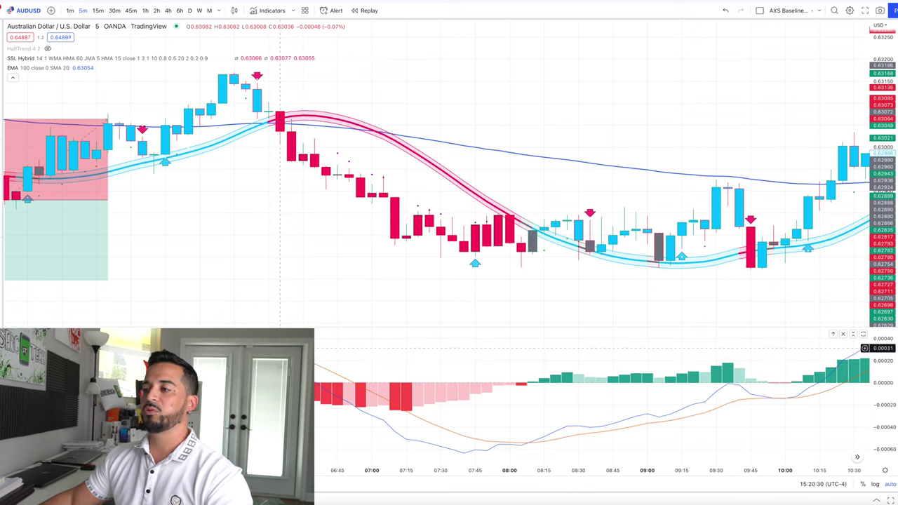
# Examine the candles, SSL Hybrid band, 100 EMA and MACD crossovers on 19 October 2022 between about 06:20 and 11:05
pyautogui.hscroll(-5, 364, 198)
pyautogui.hscroll(-5, 364, 199)
pyautogui.hscroll(10, 359, 200)
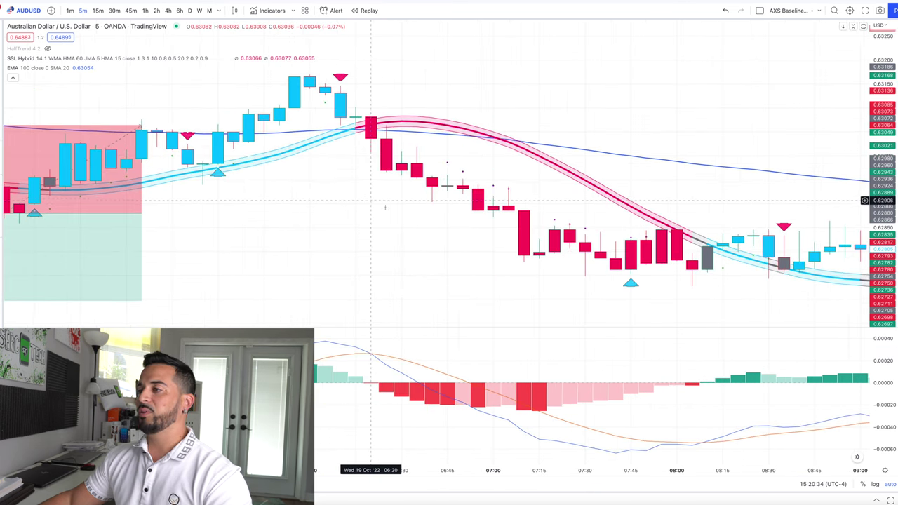
pyautogui.scroll(-3, 356, 202)
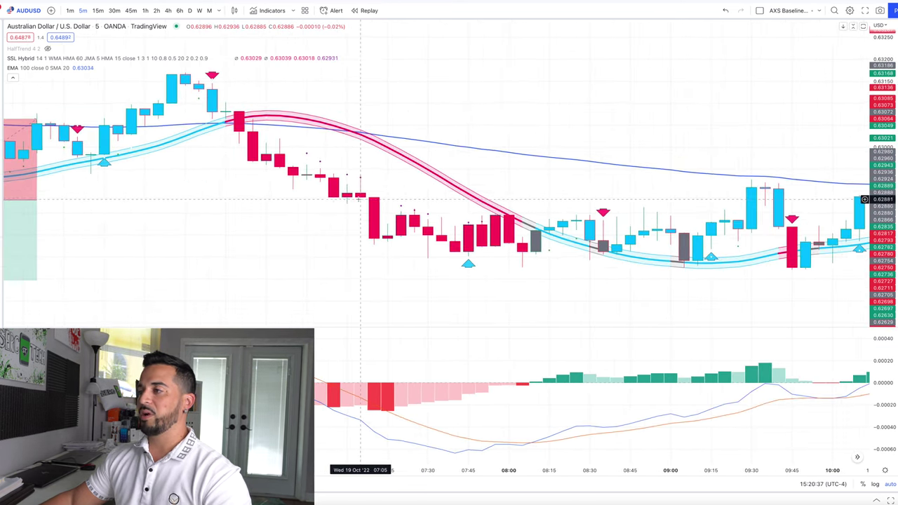
pyautogui.hscroll(3, 463, 204)
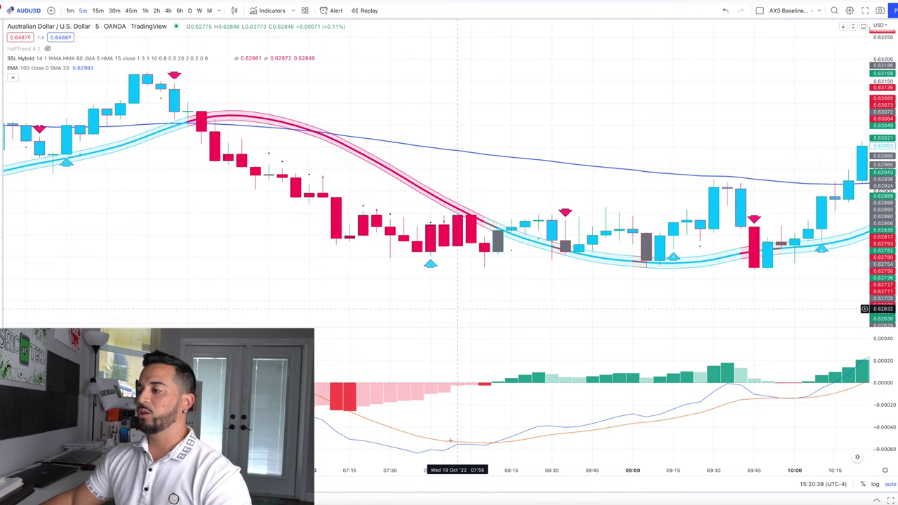
pyautogui.hscroll(3, 568, 332)
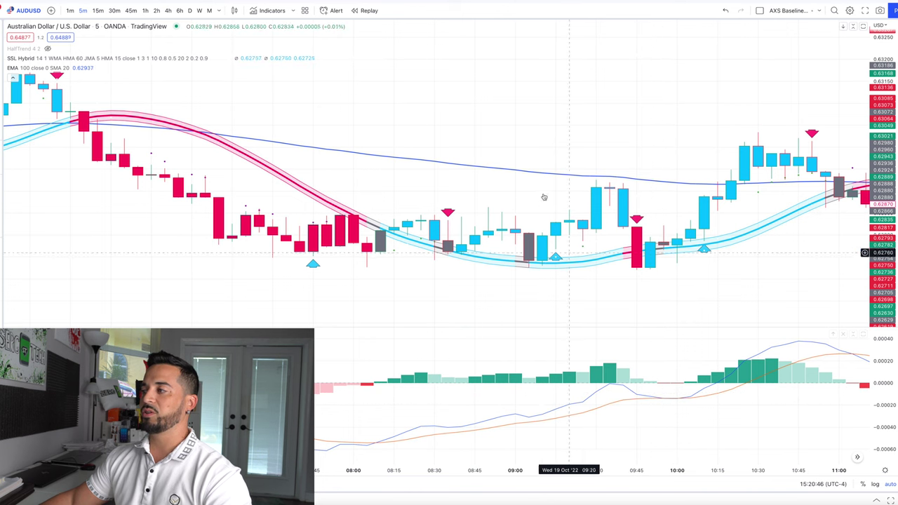
pyautogui.hscroll(3, 541, 196)
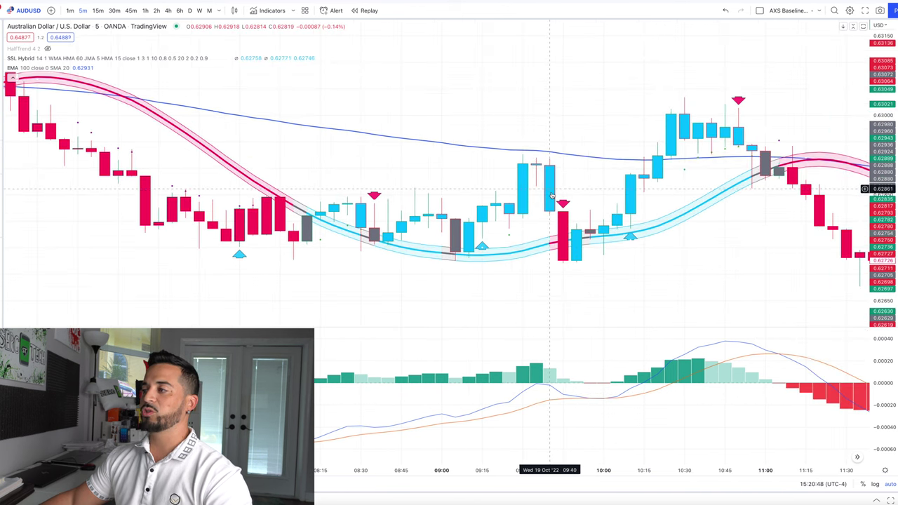
pyautogui.scroll(3, 589, 398)
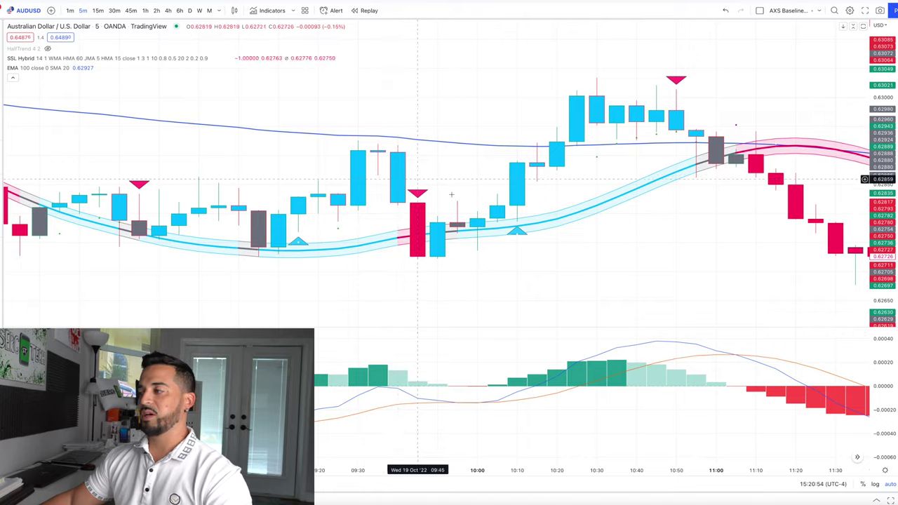
pyautogui.hscroll(3, 435, 186)
pyautogui.scroll(-2, 491, 172)
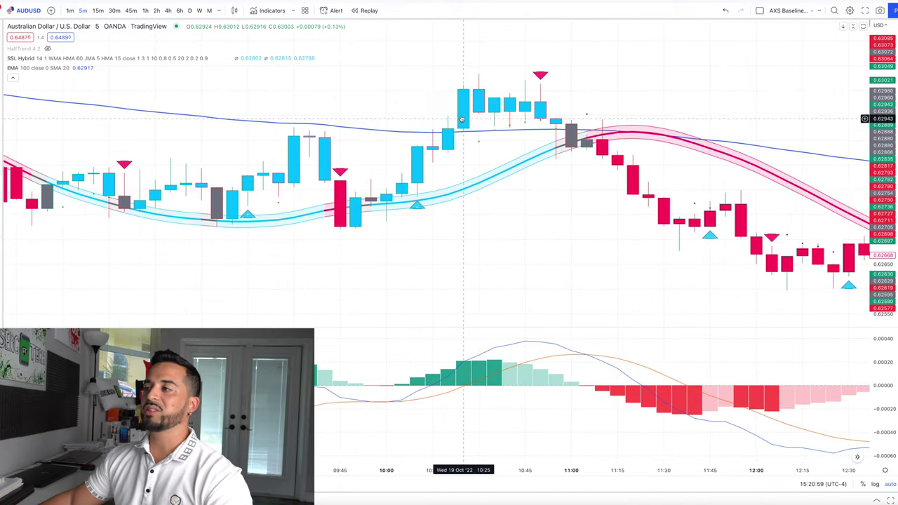
pyautogui.scroll(-2, 477, 105)
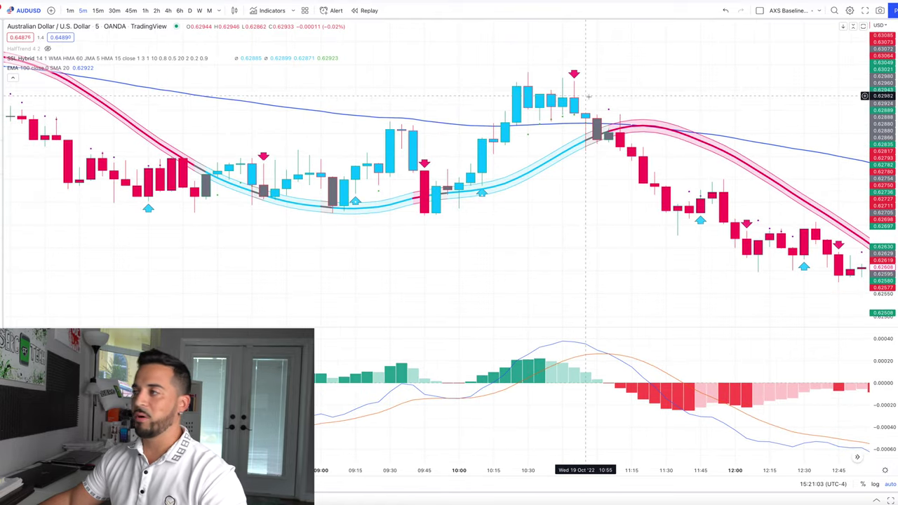
pyautogui.scroll(2, 596, 116)
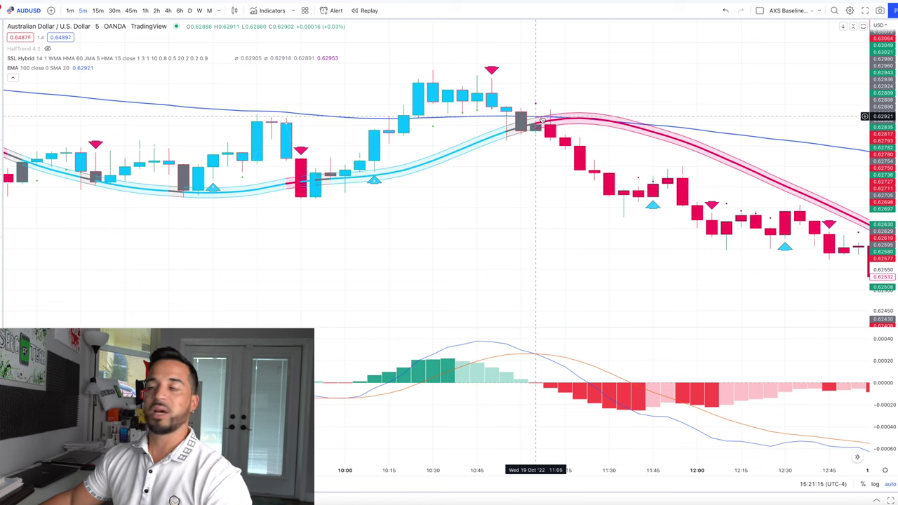
# Place a Short Position on the chart with its entry at the close of the 11:10 candle on 19 October 2022
pyautogui.click(0, 119)
pyautogui.click(42, 136)
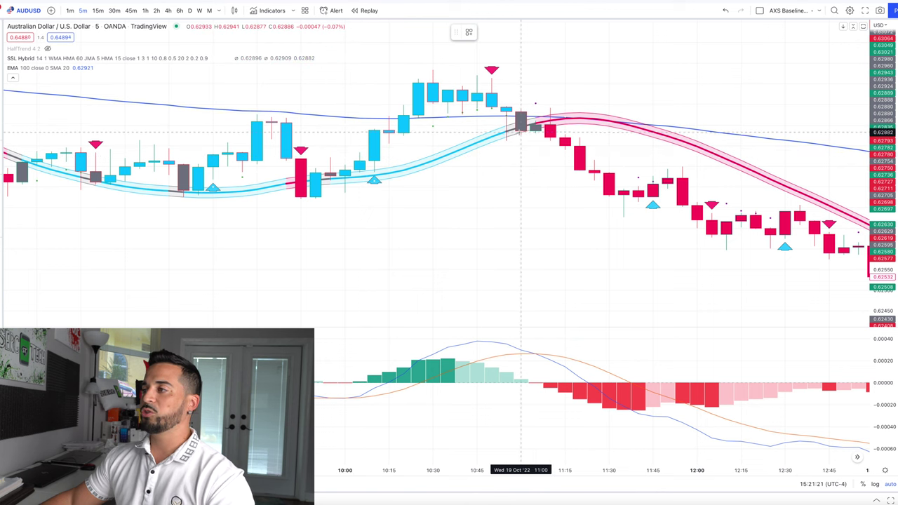
pyautogui.scroll(-1, 521, 131)
pyautogui.scroll(4, 539, 133)
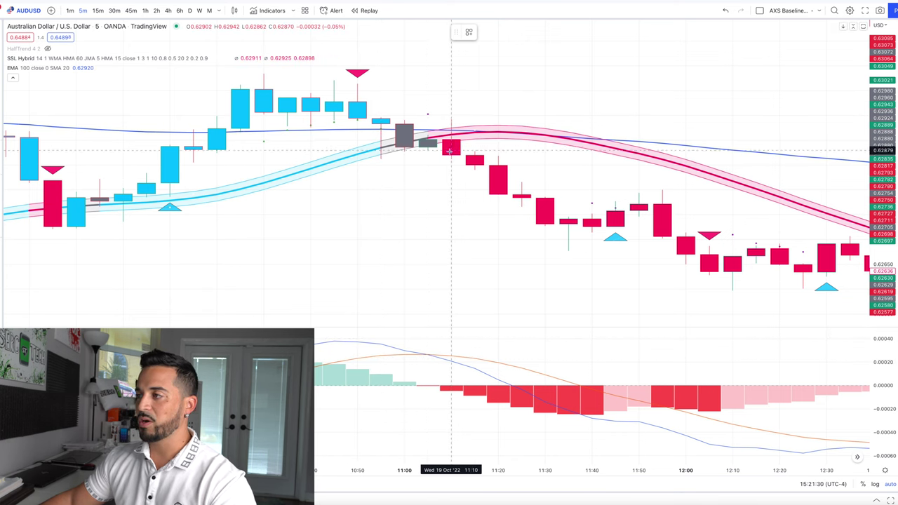
pyautogui.click(449, 149)
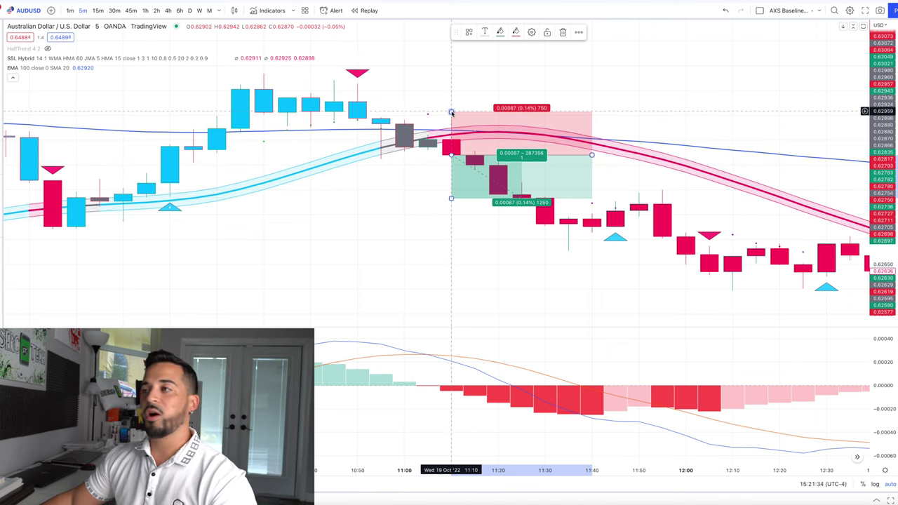
# Move the 11:10 short position's stop loss to the recent swing high, about 0.00164 above the entry
pyautogui.moveTo(451, 112); pyautogui.dragTo(451, 73)
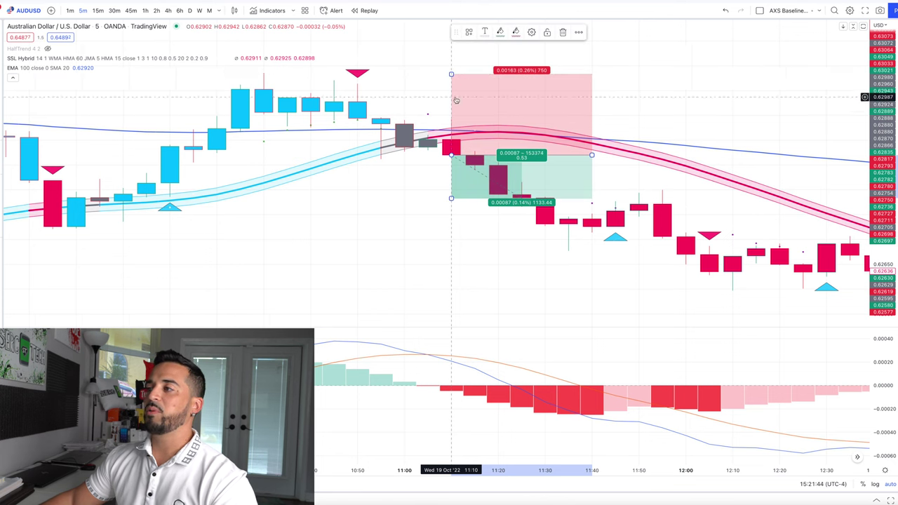
pyautogui.hscroll(-1, 499, 175)
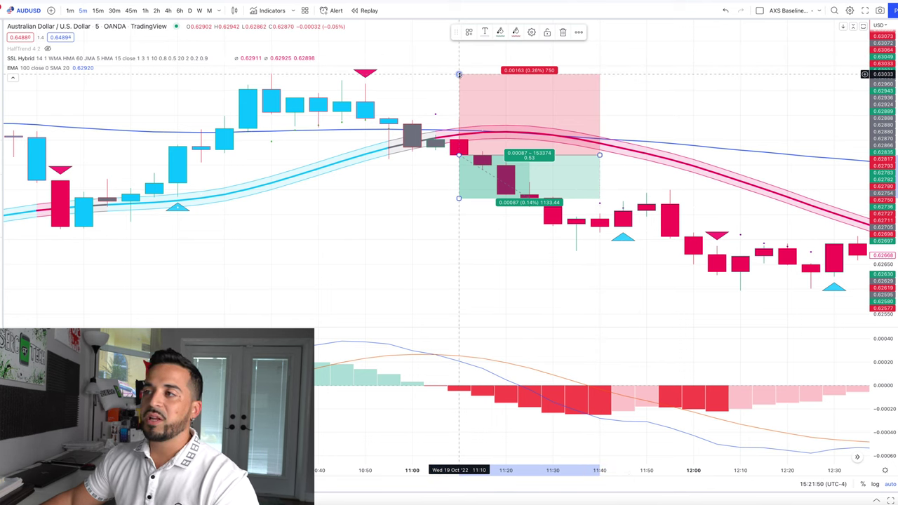
pyautogui.moveTo(459, 73); pyautogui.dragTo(460, 73)
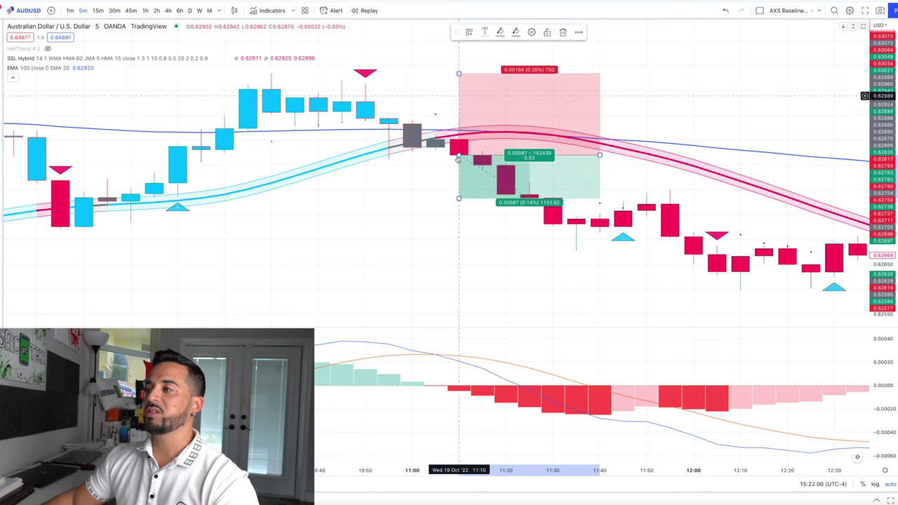
# Set the 11:10 short position's profit target about 0.00164 below the entry and end the position at the 11:35 candle
pyautogui.moveTo(459, 198); pyautogui.dragTo(459, 226)
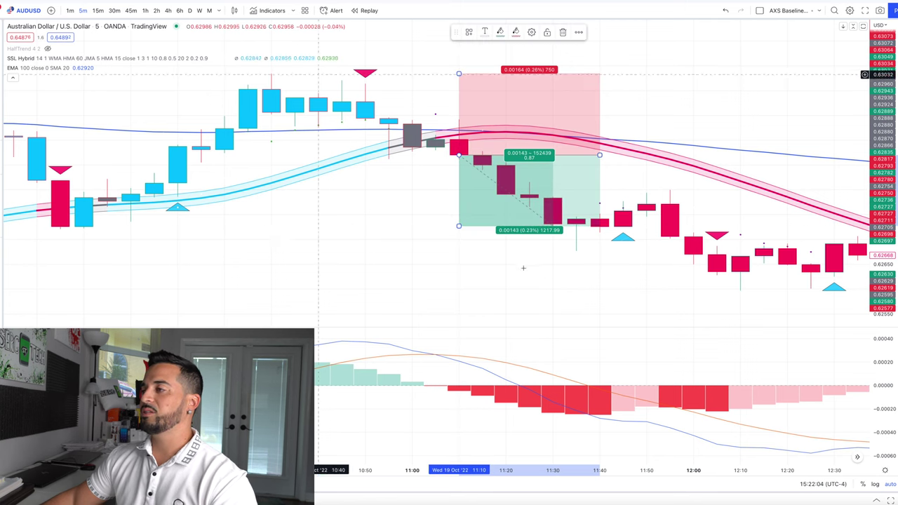
pyautogui.moveTo(459, 229); pyautogui.dragTo(461, 236)
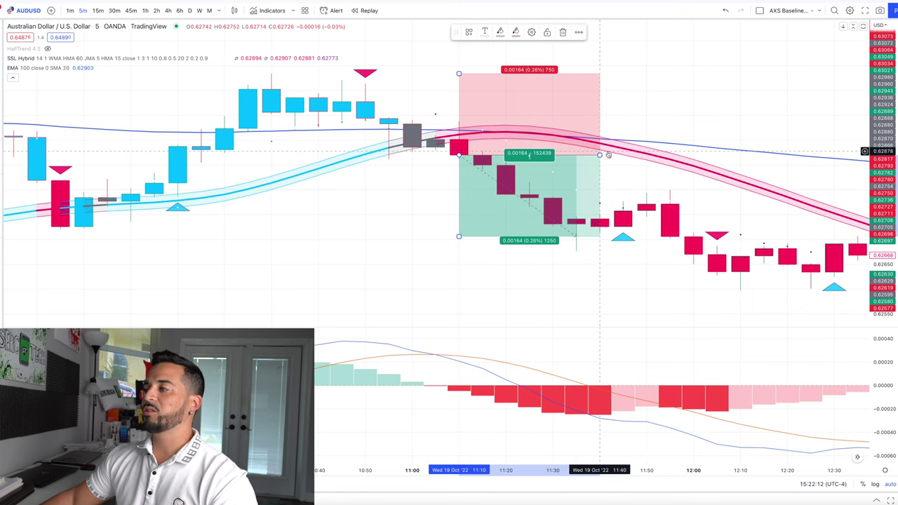
pyautogui.moveTo(599, 154); pyautogui.dragTo(576, 154)
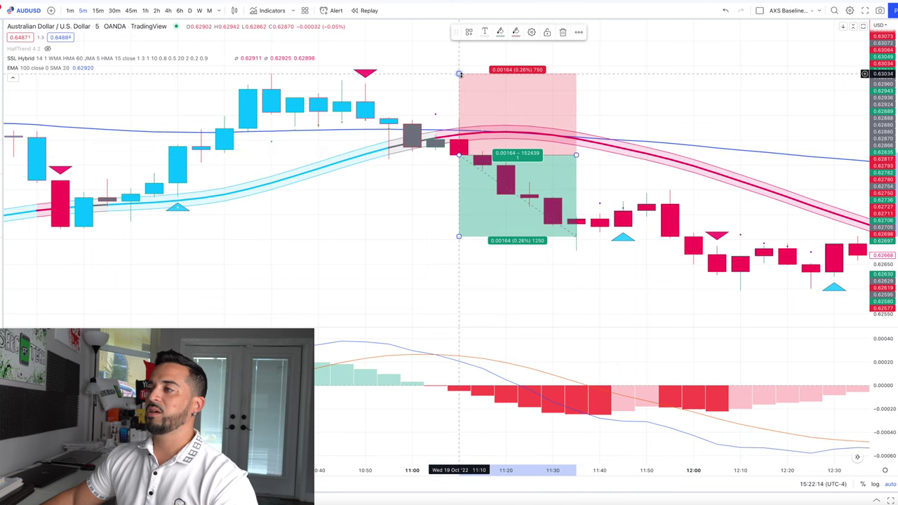
# Widen the 11:10 short position's stop loss to about 0.00169 and review its entry against the SSL Hybrid, EMA and MACD
pyautogui.moveTo(459, 73); pyautogui.dragTo(460, 70)
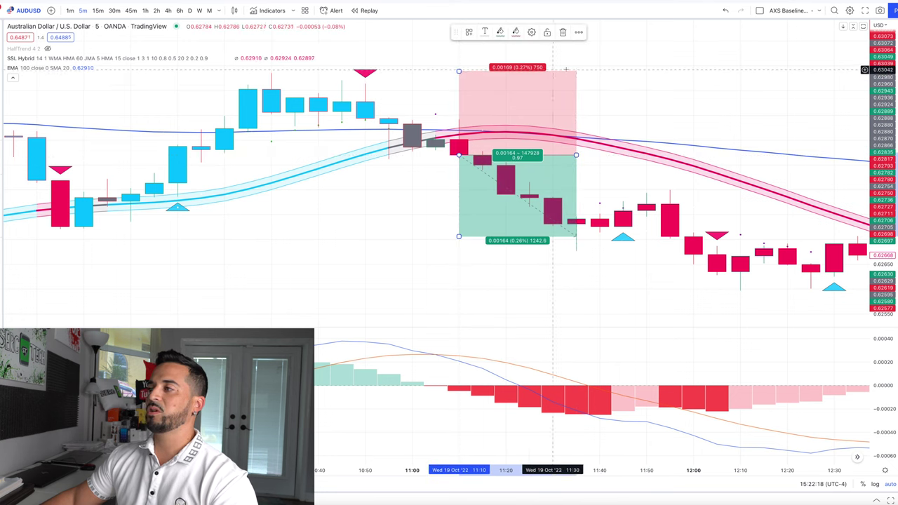
pyautogui.hscroll(2, 560, 82)
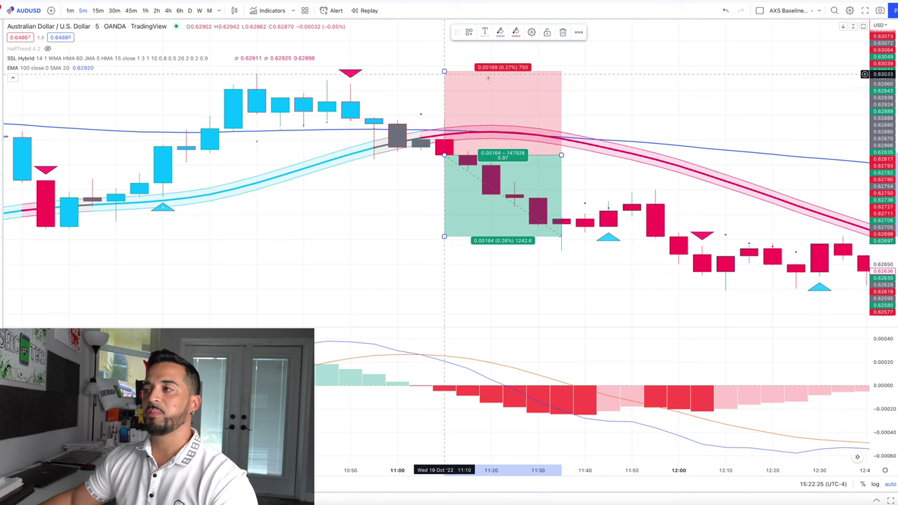
pyautogui.hscroll(5, 371, 114)
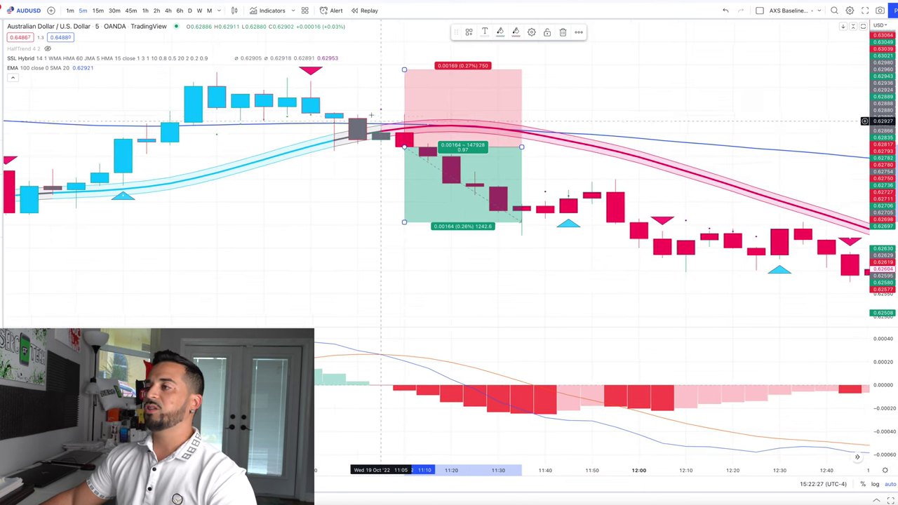
pyautogui.hscroll(-1, 371, 114)
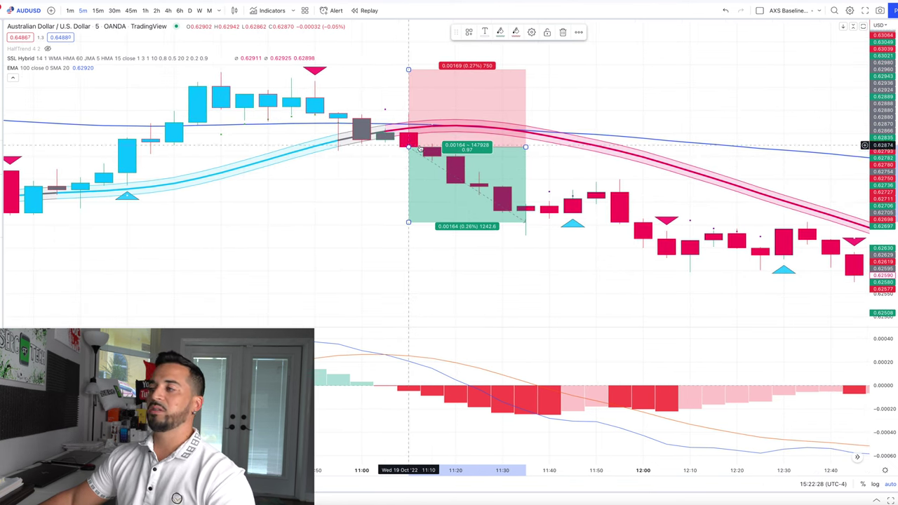
# Place a second Short Position with its entry at the close of the 14:55 candle on 19 October 2022
pyautogui.hscroll(15, 383, 205)
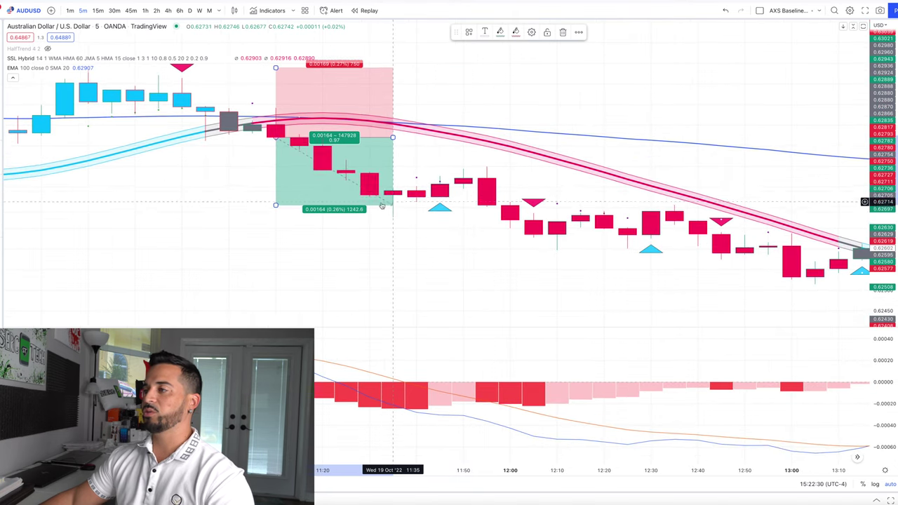
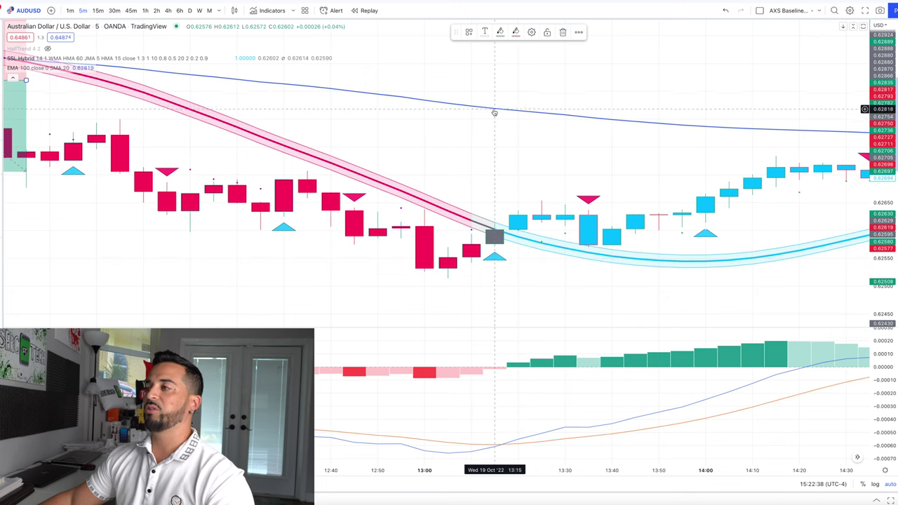
pyautogui.hscroll(5, 635, 223)
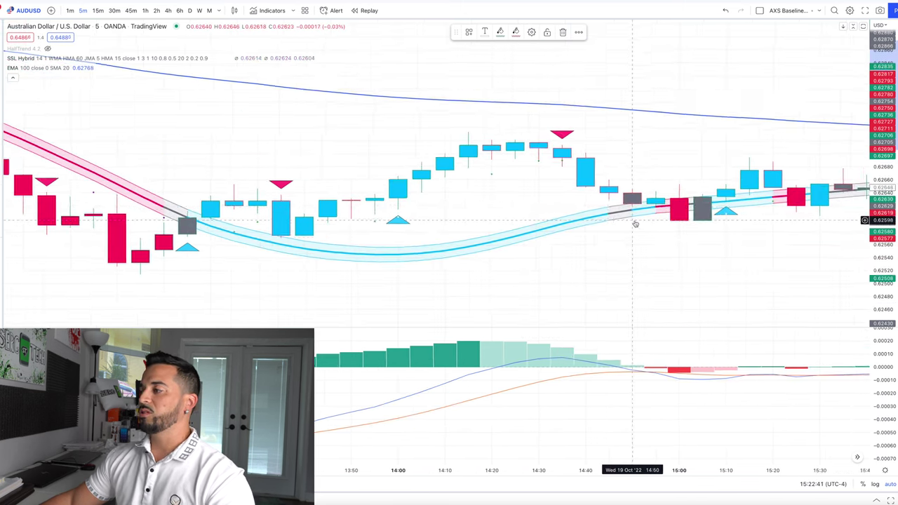
pyautogui.hscroll(2, 635, 223)
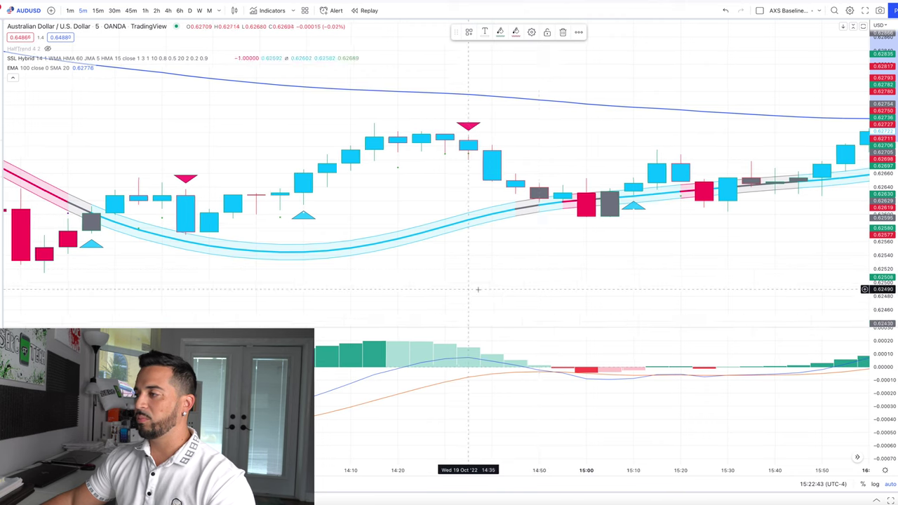
pyautogui.scroll(5, 477, 288)
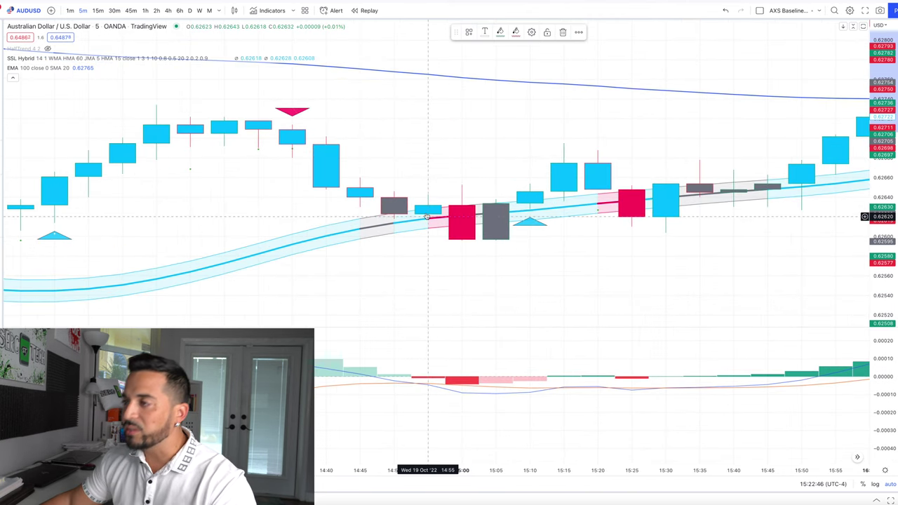
pyautogui.click(1, 120)
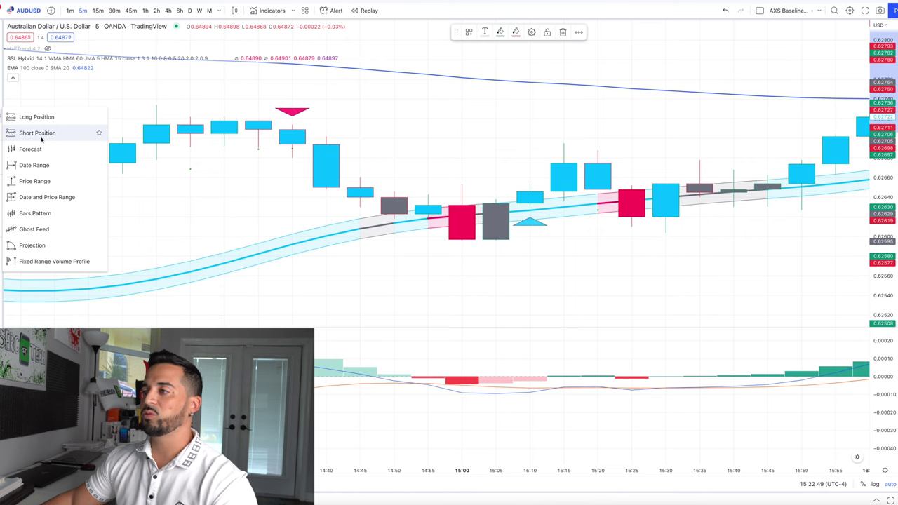
pyautogui.click(41, 138)
pyautogui.click(428, 208)
# Set the 14:55 short position's stop loss and profit target each about 0.00102 from the entry, and extend it to 15:55
pyautogui.moveTo(430, 175); pyautogui.dragTo(426, 105)
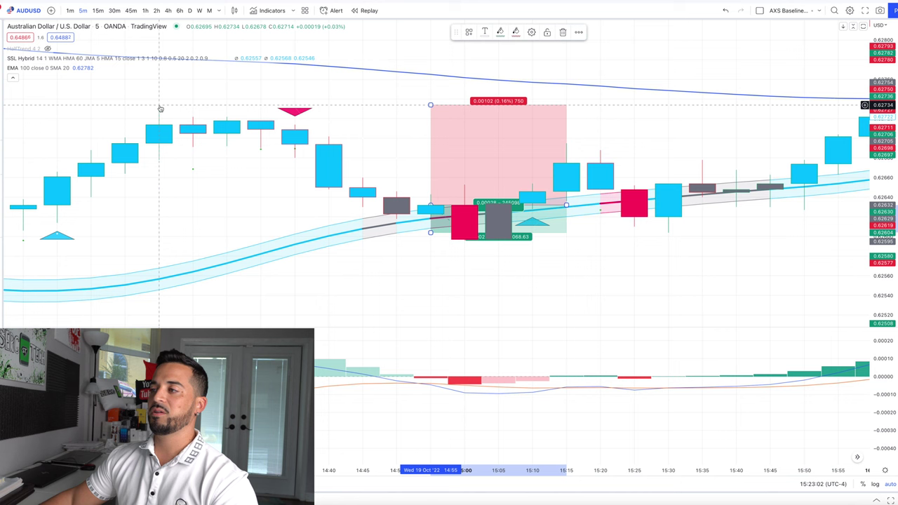
pyautogui.moveTo(430, 232); pyautogui.dragTo(431, 306)
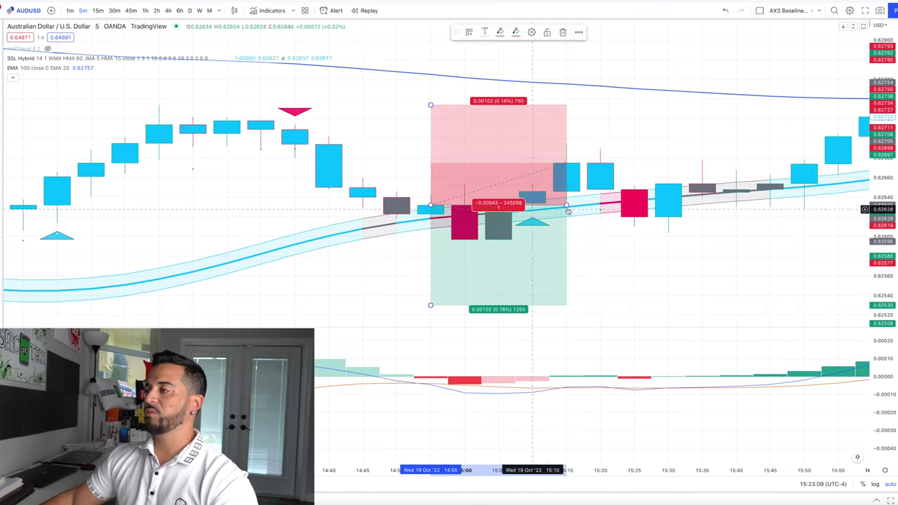
pyautogui.moveTo(567, 205); pyautogui.dragTo(838, 206)
pyautogui.hscroll(5, 594, 184)
pyautogui.scroll(-1, 646, 184)
pyautogui.hscroll(1, 644, 187)
pyautogui.hscroll(4, 642, 184)
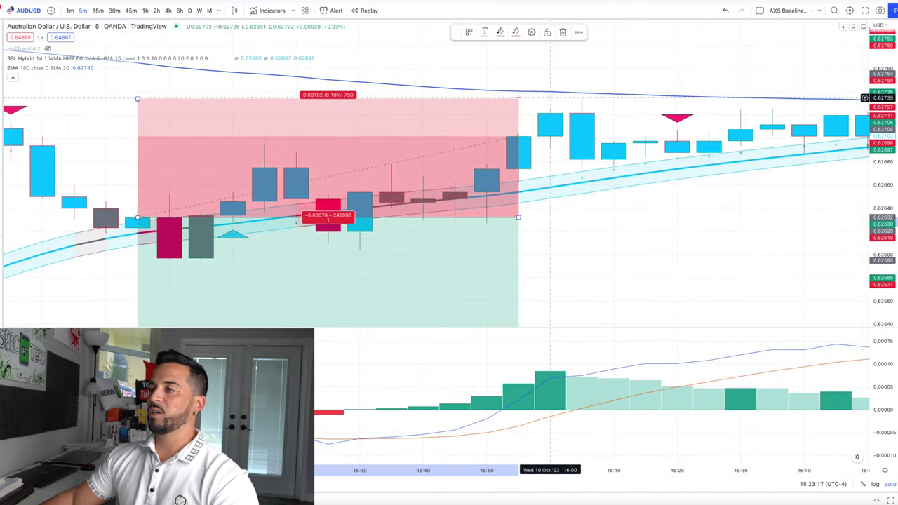
# Widen the 14:55 short position's stop loss to about 0.00106 and extend the position to the 16:05 candle
pyautogui.hscroll(-4, 167, 114)
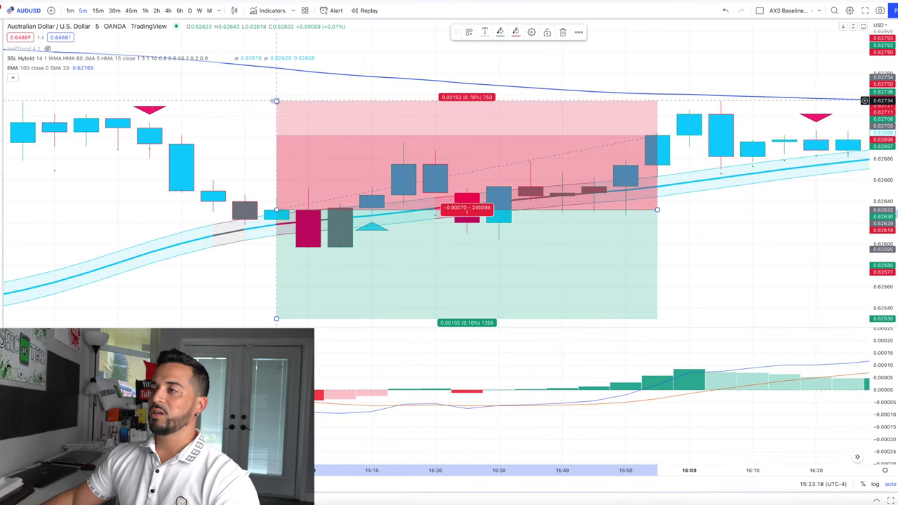
pyautogui.moveTo(276, 101); pyautogui.dragTo(277, 99)
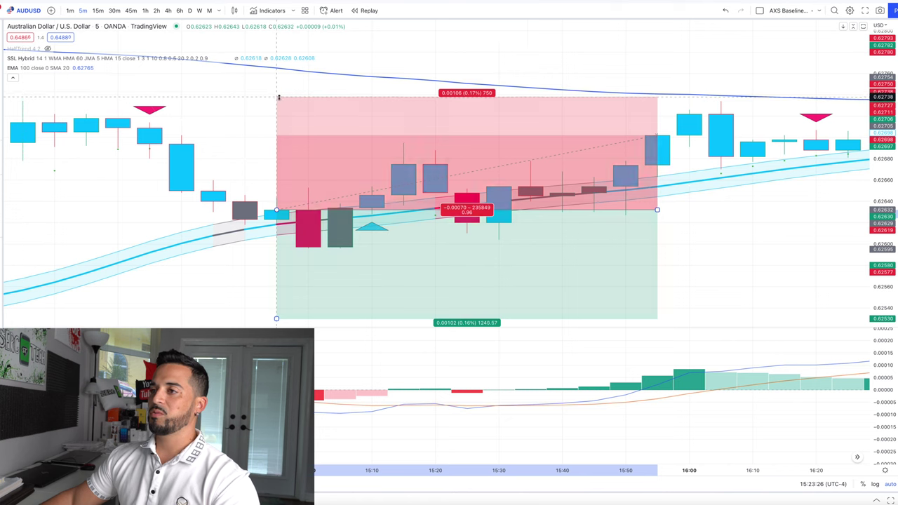
pyautogui.hscroll(1, 659, 211)
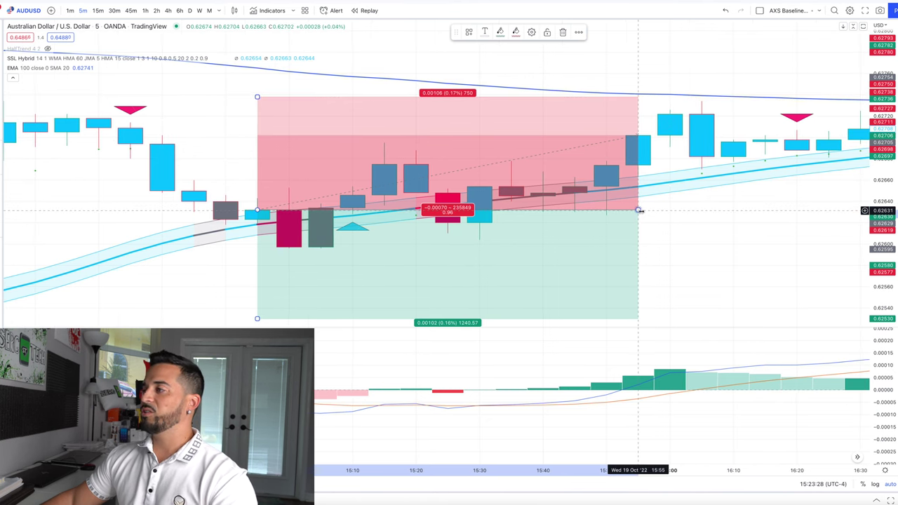
pyautogui.moveTo(638, 210); pyautogui.dragTo(702, 210)
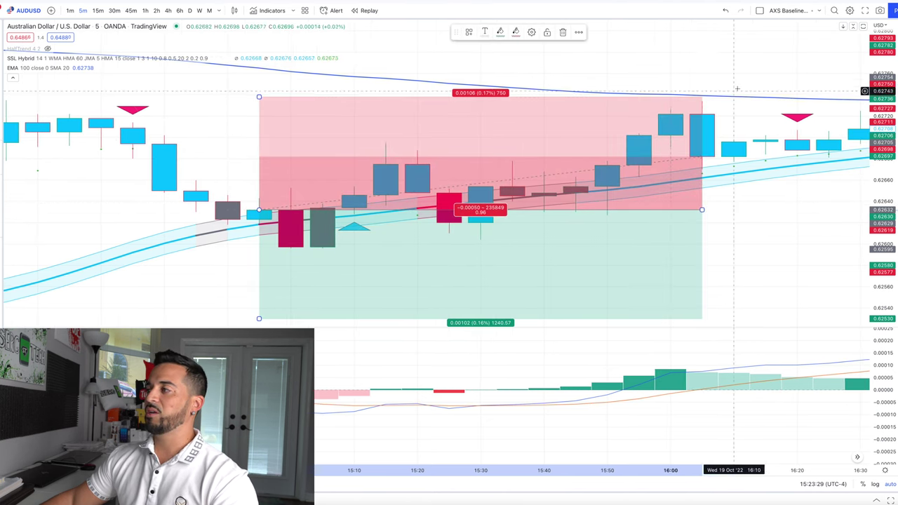
pyautogui.click(710, 111)
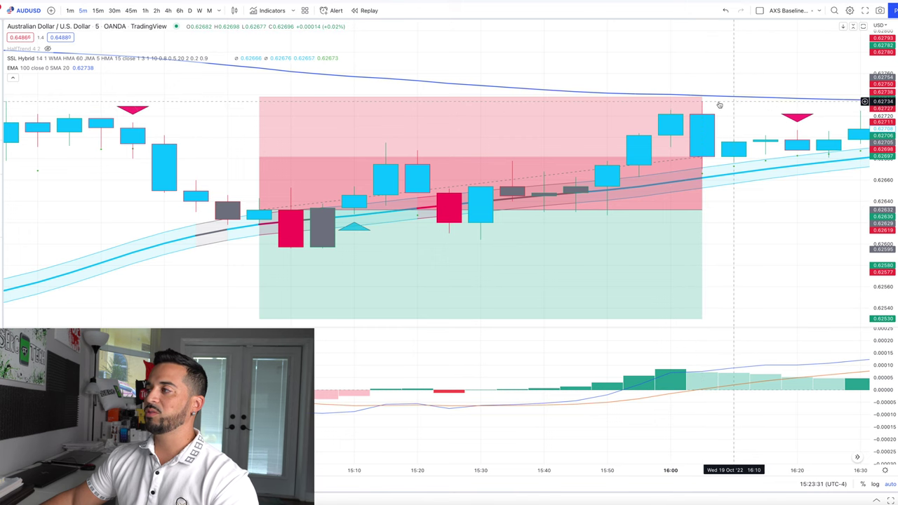
# Extend the 14:55 short position to the 17:20 candle, where price reaches the stop loss
pyautogui.hscroll(10, 719, 106)
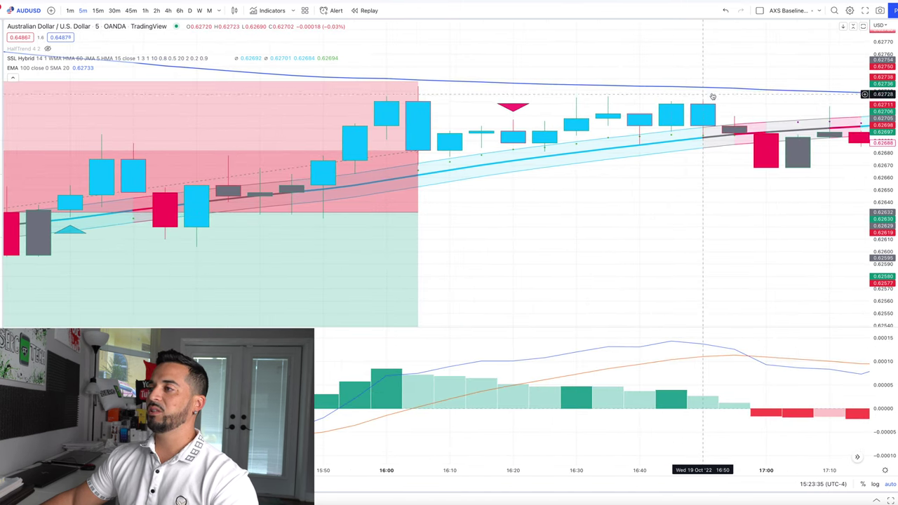
pyautogui.click(415, 210)
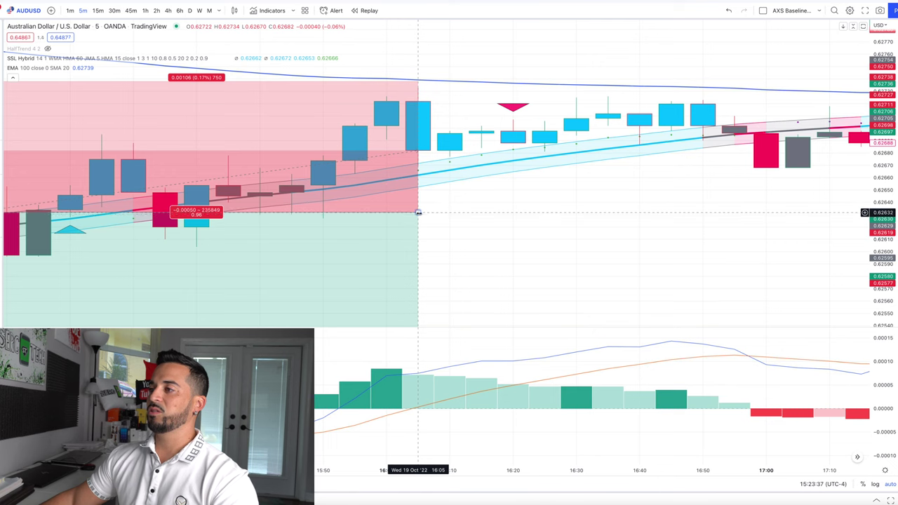
pyautogui.moveTo(415, 210); pyautogui.dragTo(776, 208)
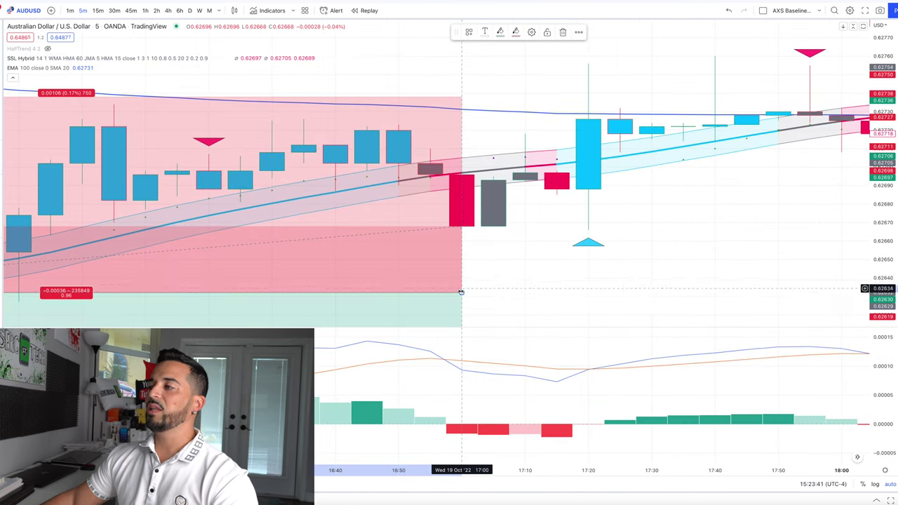
pyautogui.moveTo(461, 291); pyautogui.dragTo(589, 292)
pyautogui.scroll(-5, 554, 127)
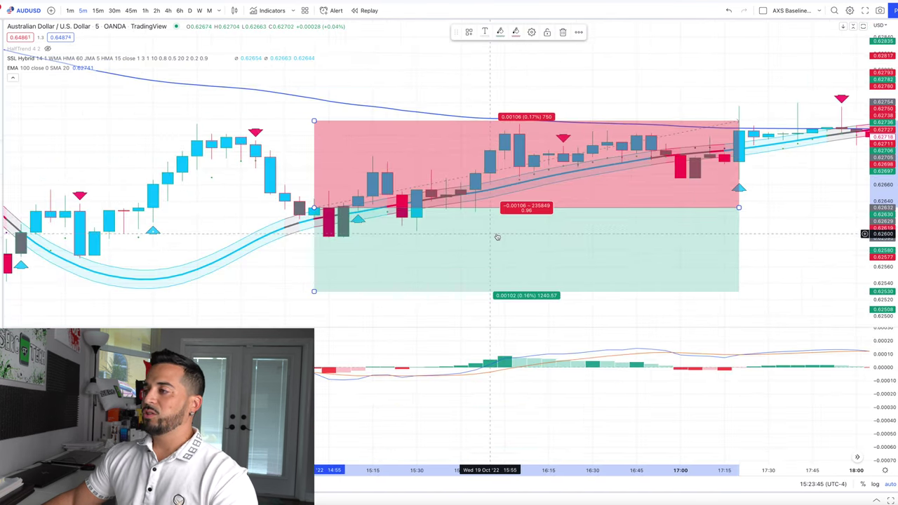
# Examine the second short trade and the SSL Hybrid, EMA and MACD signals following it, up to about 19:10
pyautogui.hscroll(5, 689, 177)
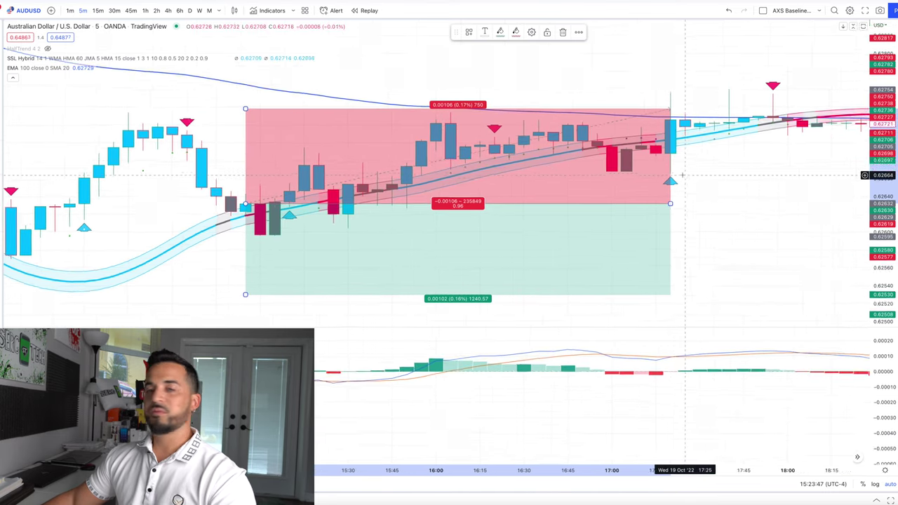
pyautogui.hscroll(3, 689, 178)
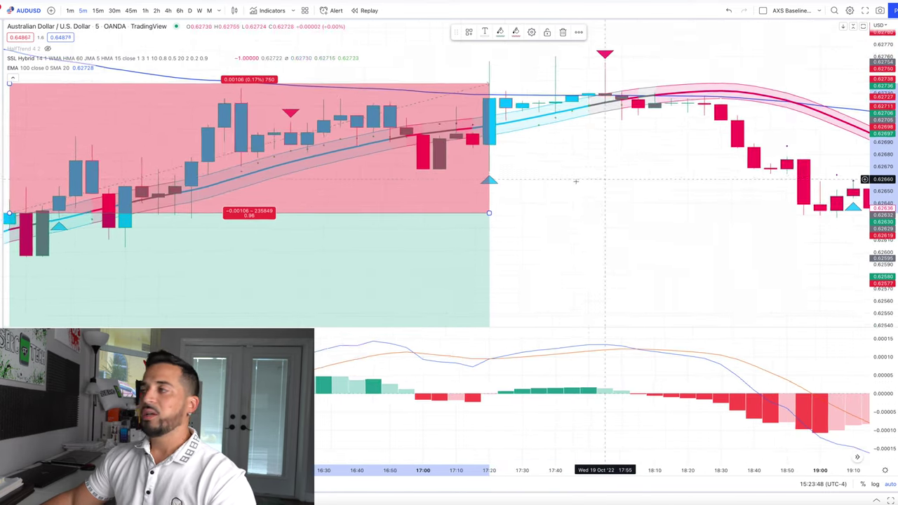
pyautogui.scroll(2, 515, 184)
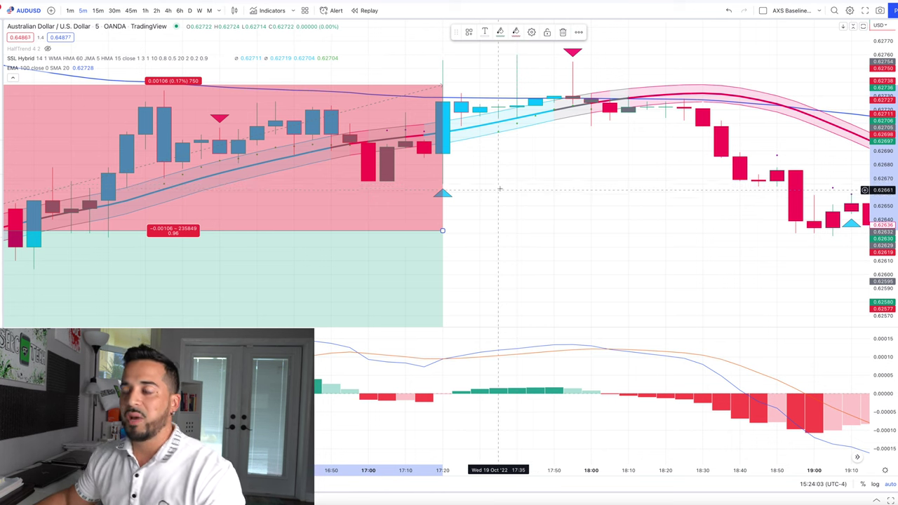
pyautogui.scroll(-3, 497, 216)
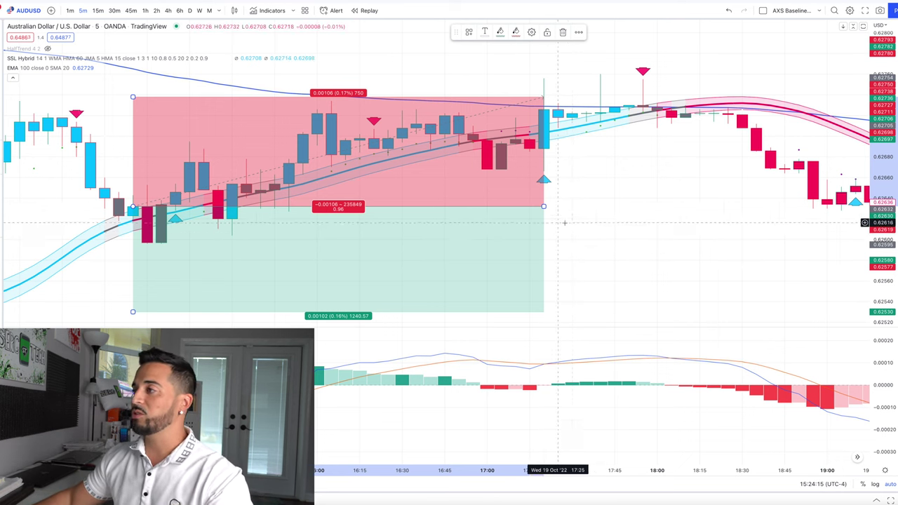
# Examine the SSL Hybrid, 100 EMA and MACD signals between 17:20 and 20:10 for the next short setup
pyautogui.hscroll(3, 568, 230)
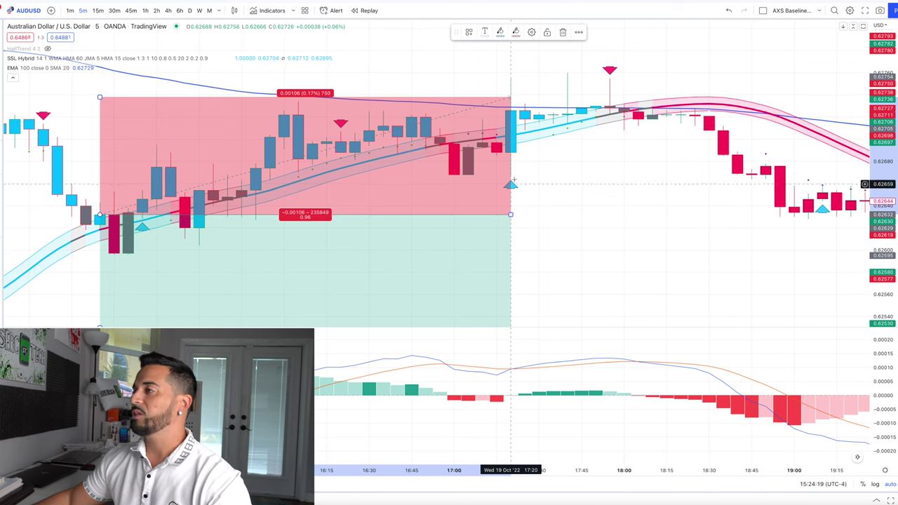
pyautogui.hscroll(2, 615, 161)
pyautogui.hscroll(7, 615, 161)
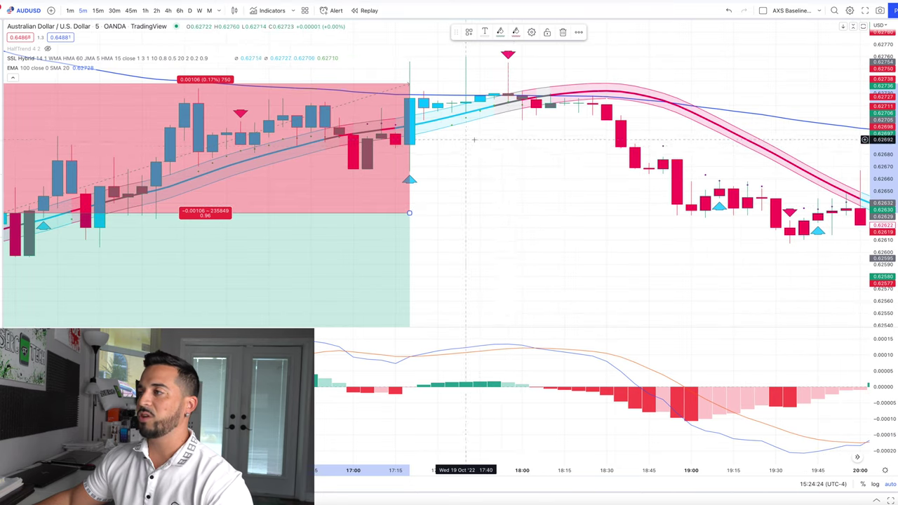
pyautogui.hscroll(10, 520, 148)
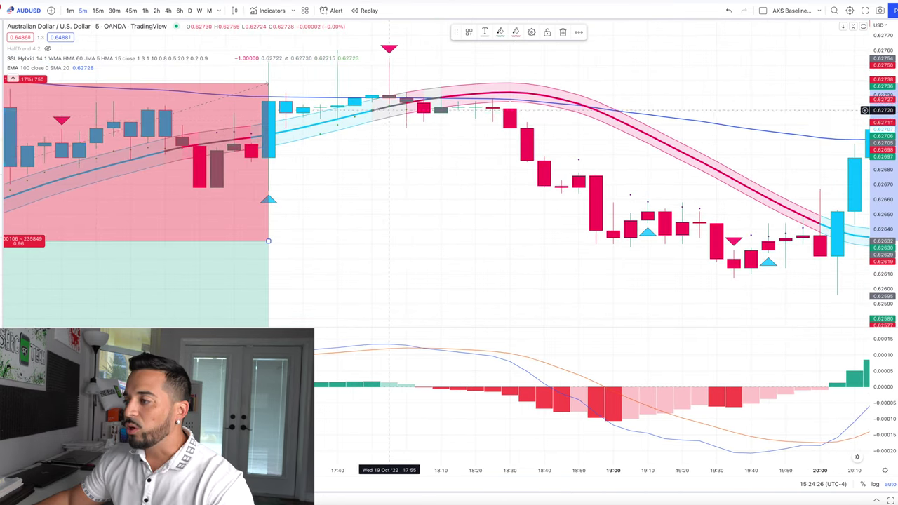
pyautogui.hscroll(9, 365, 141)
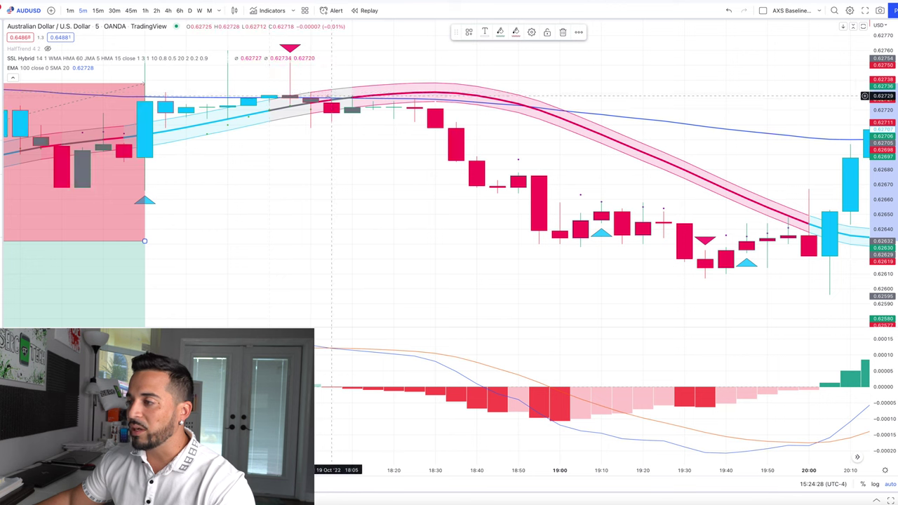
pyautogui.scroll(5, 354, 103)
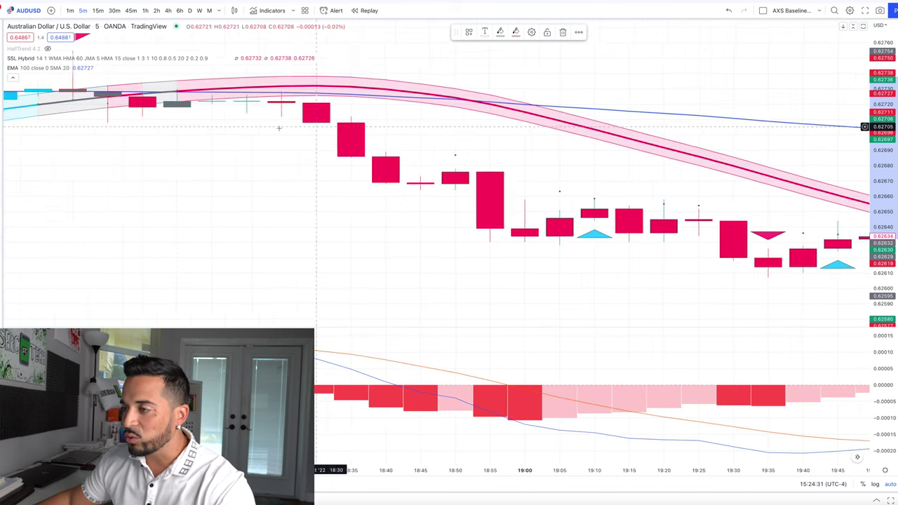
pyautogui.moveTo(273, 140); pyautogui.dragTo(359, 160)
pyautogui.scroll(3, 517, 161)
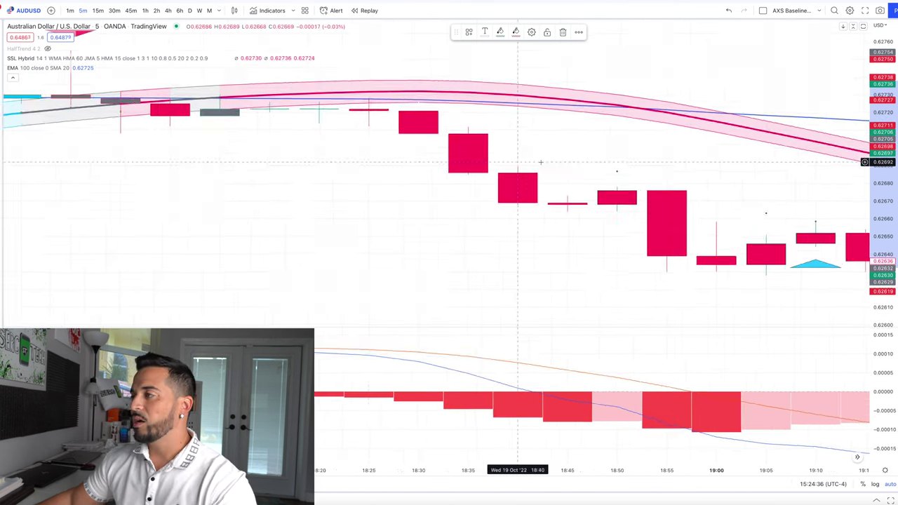
pyautogui.scroll(-5, 533, 160)
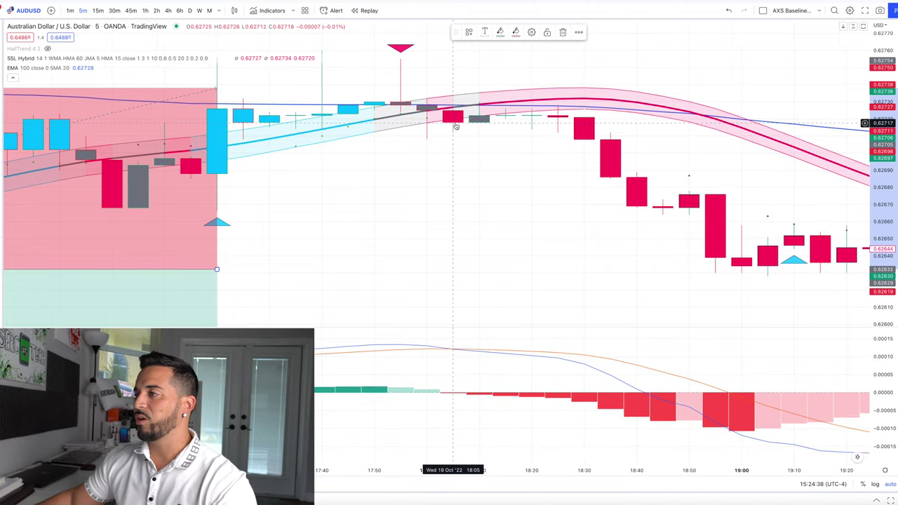
# Place a short position at the close of the 18:05 candle with its stop loss about 0.00042 above the entry
pyautogui.hscroll(-3, 456, 126)
pyautogui.click(1, 117)
pyautogui.click(30, 133)
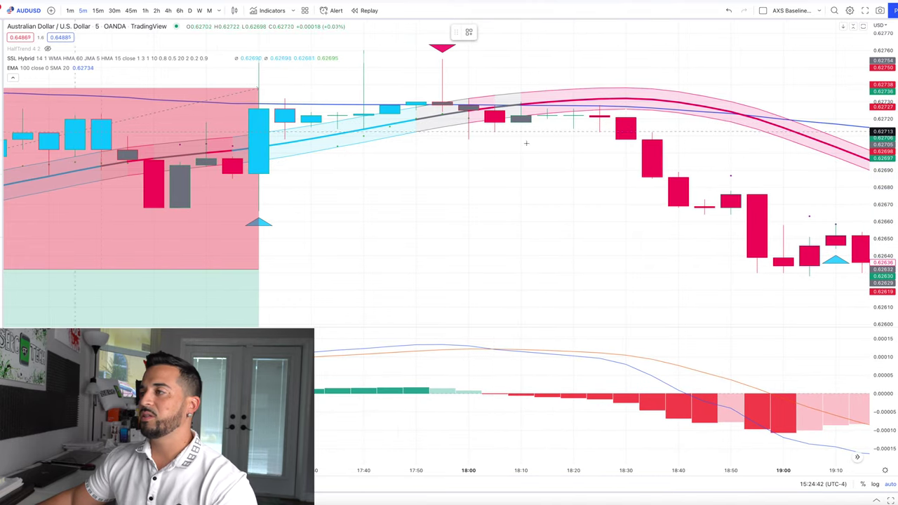
pyautogui.click(494, 120)
pyautogui.moveTo(495, 72); pyautogui.dragTo(490, 53)
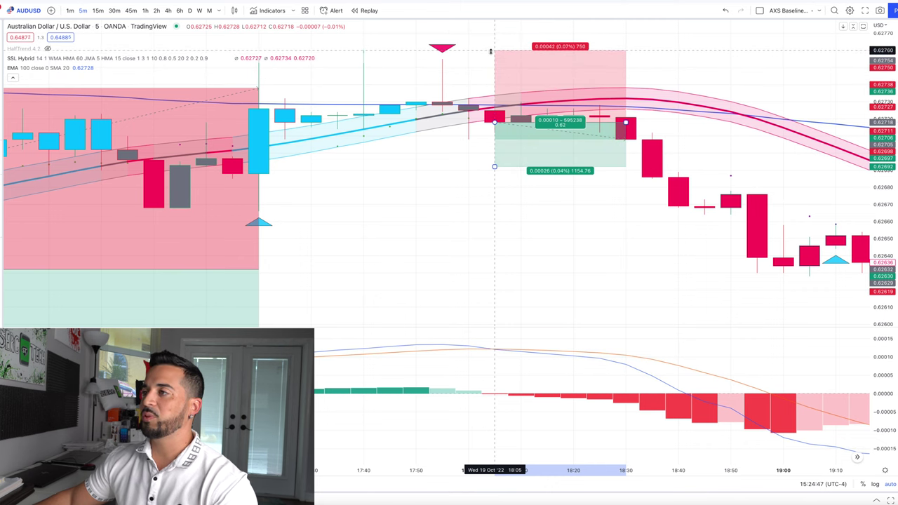
# Set the 18:05 short position's profit target to about 0.00042 and extend the position to the 18:40 candle
pyautogui.moveTo(344, 48); pyautogui.dragTo(442, 48)
pyautogui.moveTo(592, 172); pyautogui.dragTo(592, 202)
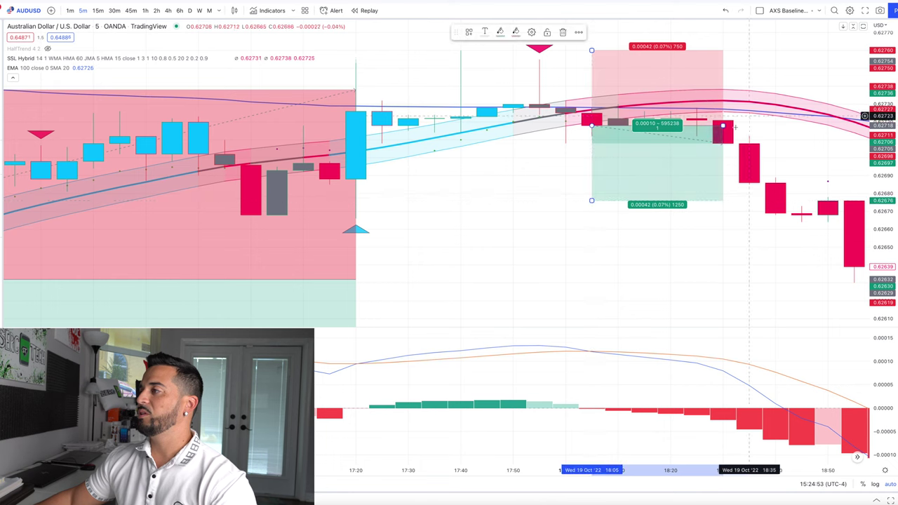
pyautogui.moveTo(721, 126); pyautogui.dragTo(775, 127)
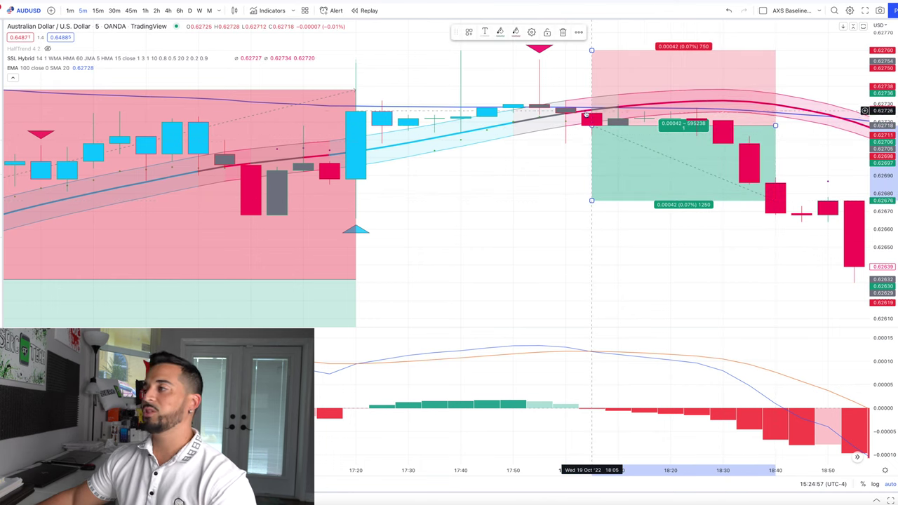
# Place a short position at the close of the 20:40 candle with its stop loss about 0.00152 above the entry
pyautogui.moveTo(669, 248); pyautogui.dragTo(501, 251)
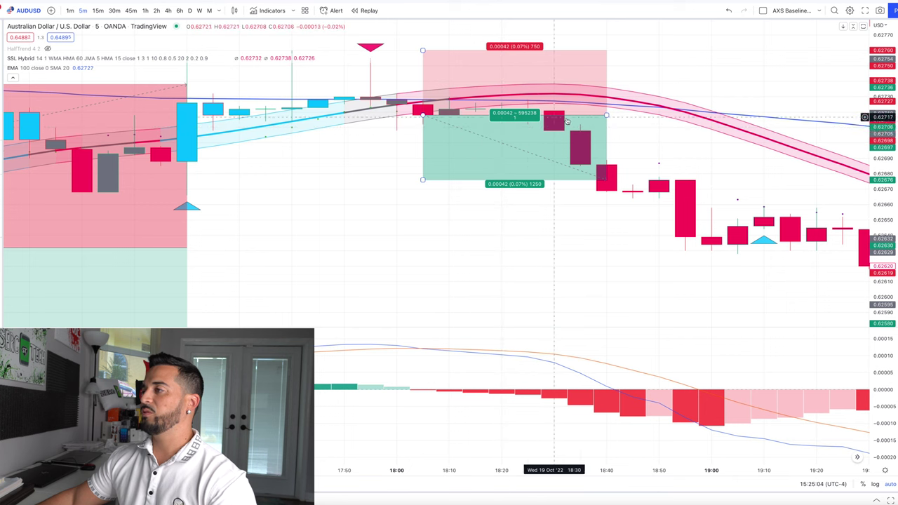
pyautogui.hscroll(1, 561, 198)
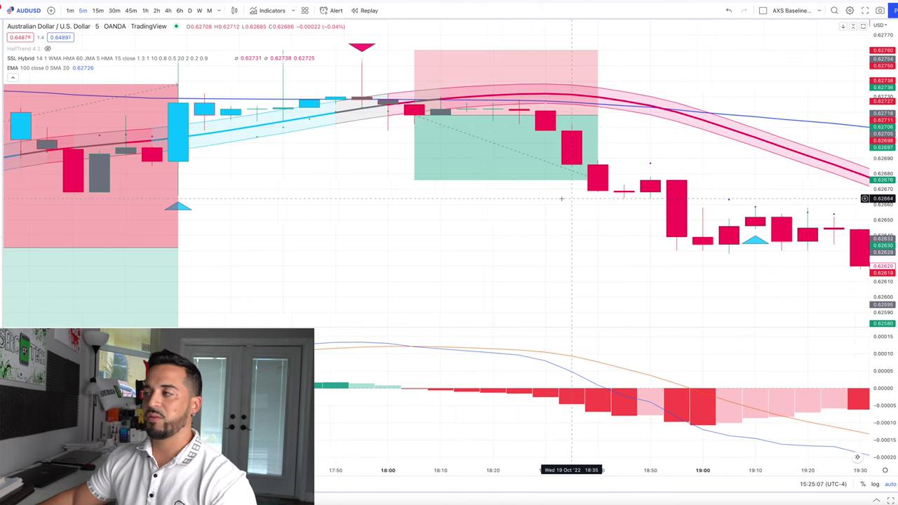
pyautogui.hscroll(10, 562, 199)
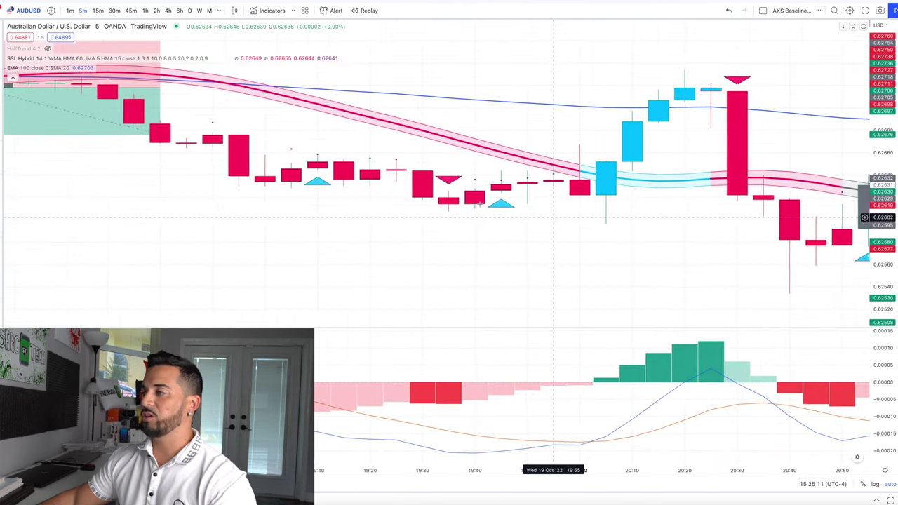
pyautogui.hscroll(4, 554, 218)
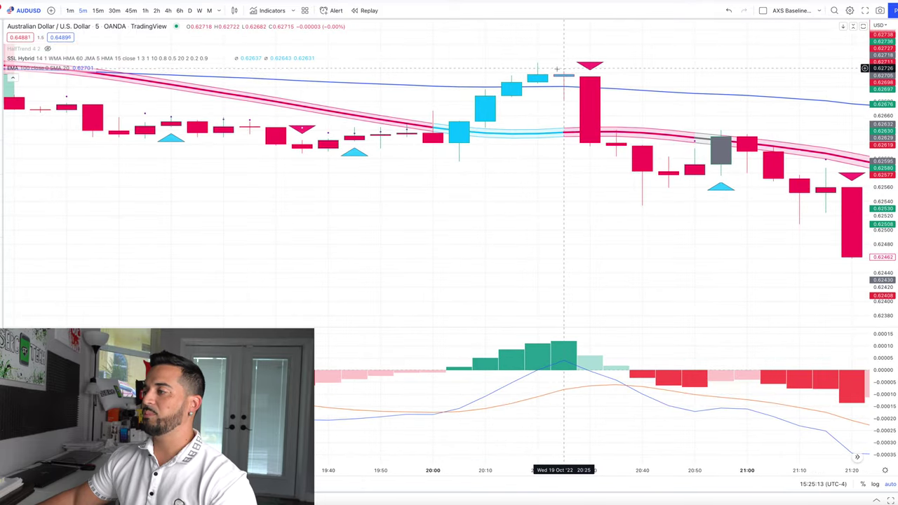
pyautogui.hscroll(3, 561, 83)
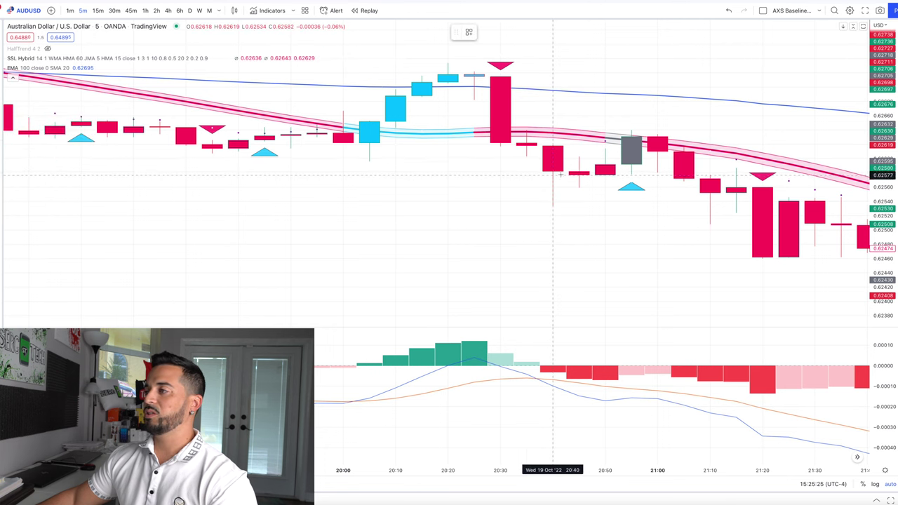
pyautogui.click(552, 171)
pyautogui.moveTo(553, 132); pyautogui.dragTo(531, 63)
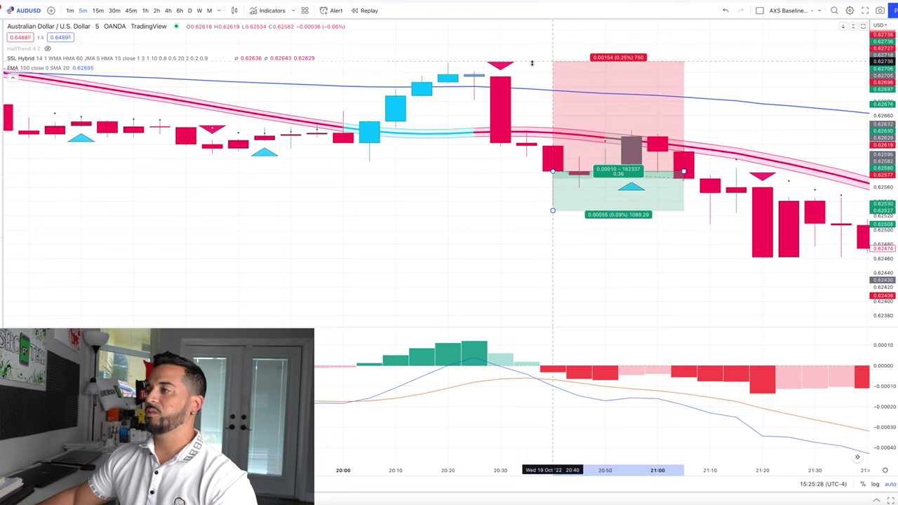
# Set the 20:40 short position's profit target to about 0.00152 and extend the position to the 21:55 candle
pyautogui.moveTo(553, 211); pyautogui.dragTo(562, 252)
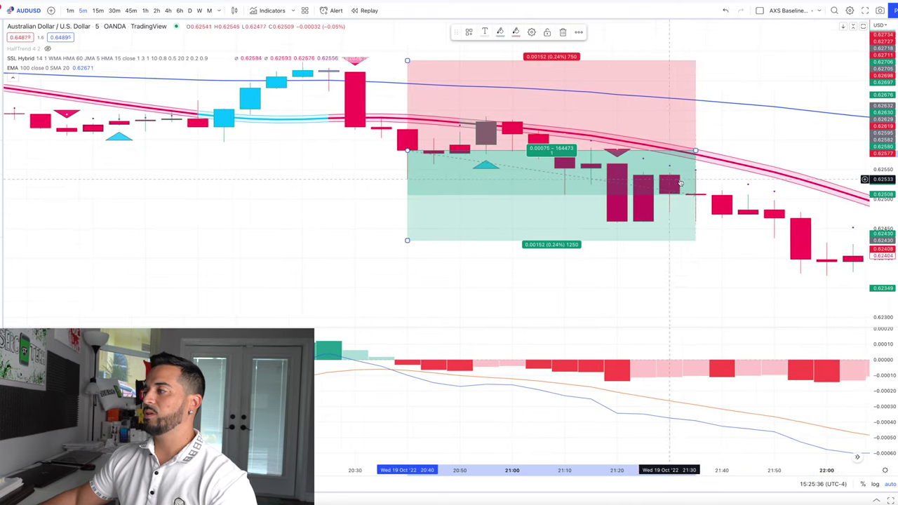
pyautogui.moveTo(774, 180); pyautogui.dragTo(645, 183)
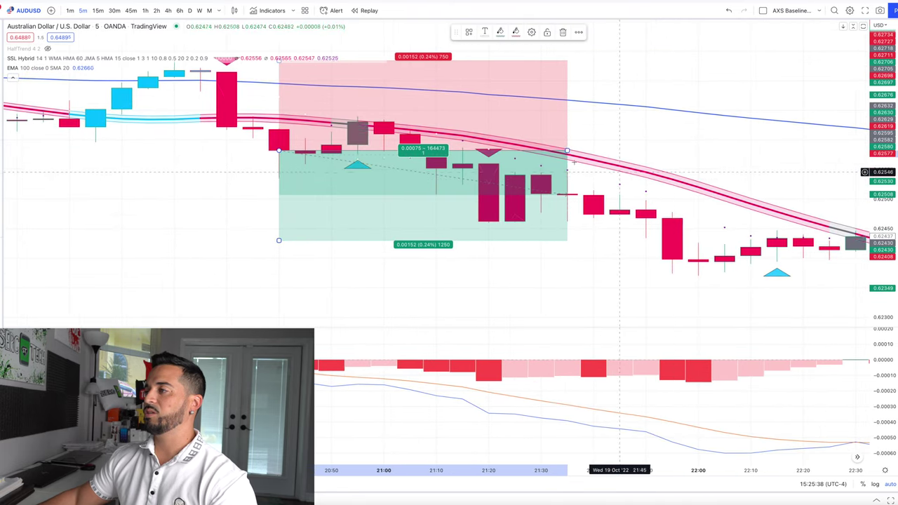
pyautogui.moveTo(567, 150); pyautogui.dragTo(670, 150)
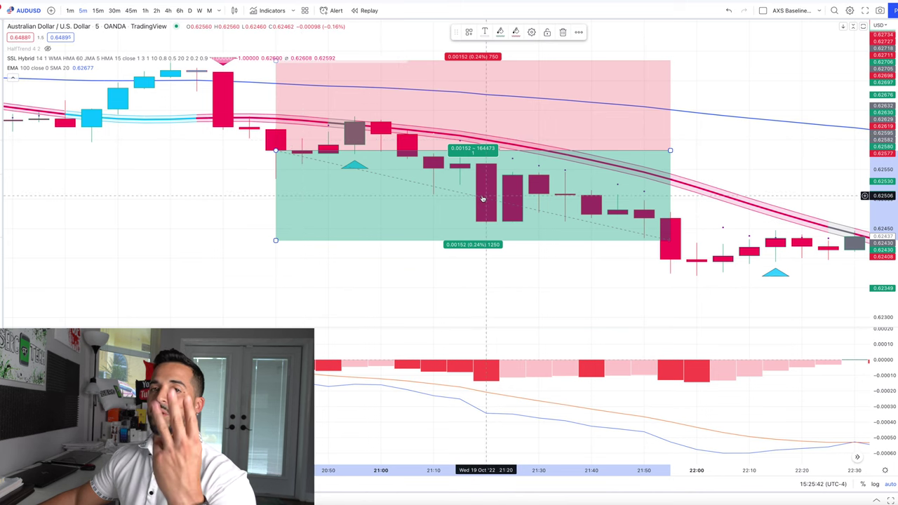
# Examine the SSL Hybrid, EMA and MACD signals from 21:55 to about midnight for another short setup
pyautogui.hscroll(8, 594, 177)
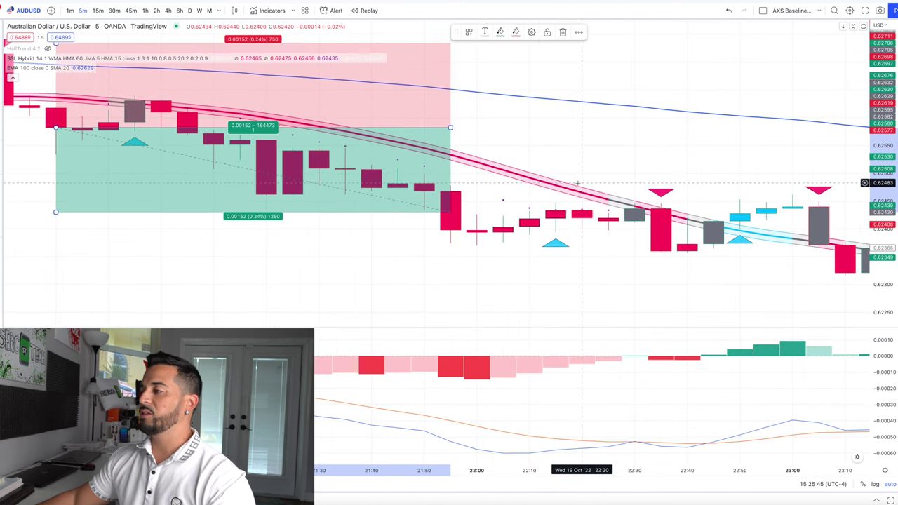
pyautogui.scroll(5, 578, 183)
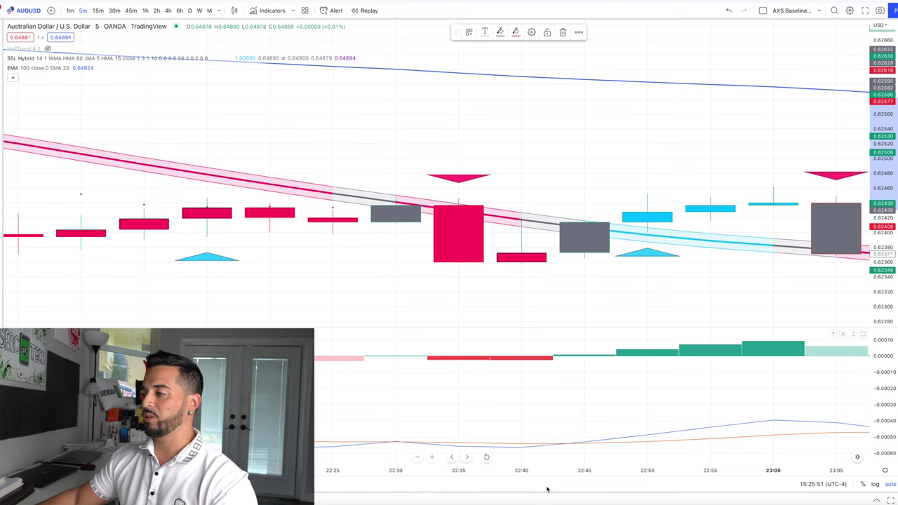
pyautogui.hscroll(5, 519, 393)
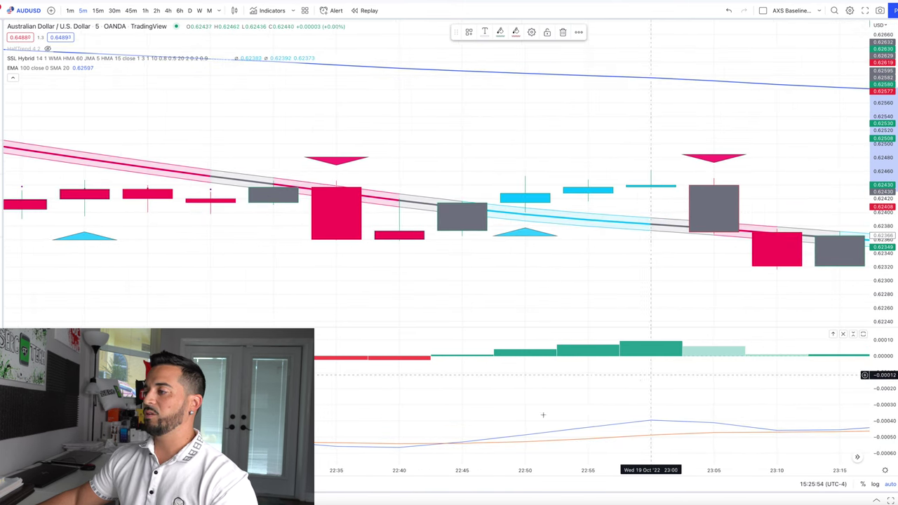
pyautogui.hscroll(4, 646, 418)
pyautogui.hscroll(15, 646, 419)
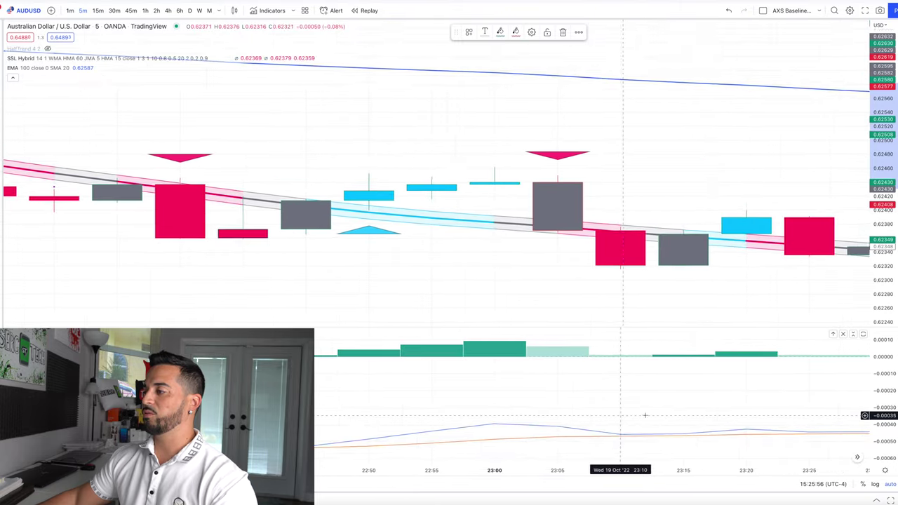
pyautogui.hscroll(-2, 456, 346)
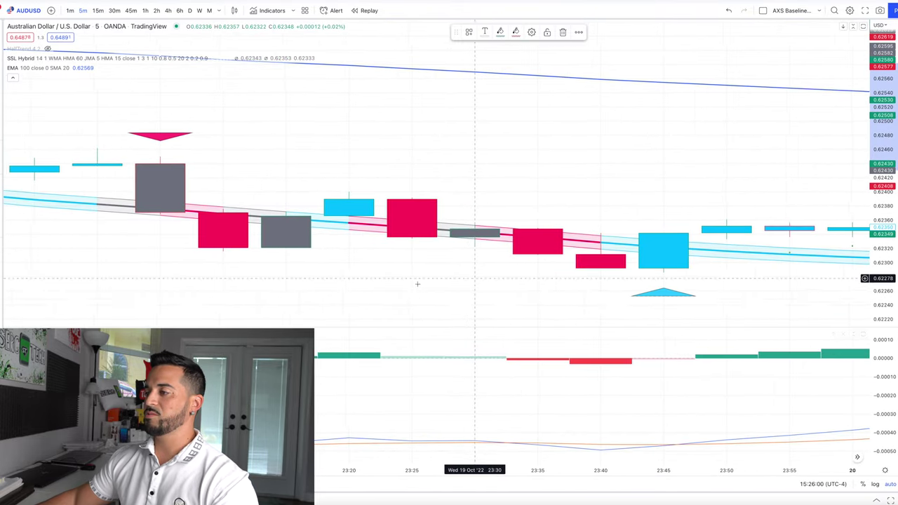
pyautogui.scroll(-5, 456, 345)
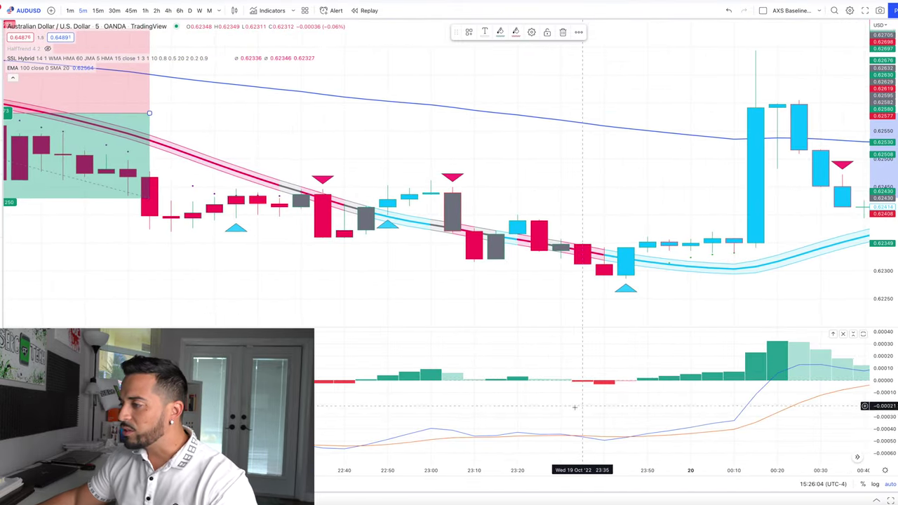
# Place a short position at the close of the 23:35 candle with its stop loss about 0.00151 above the entry
pyautogui.hscroll(-1, 577, 289)
pyautogui.click(5, 119)
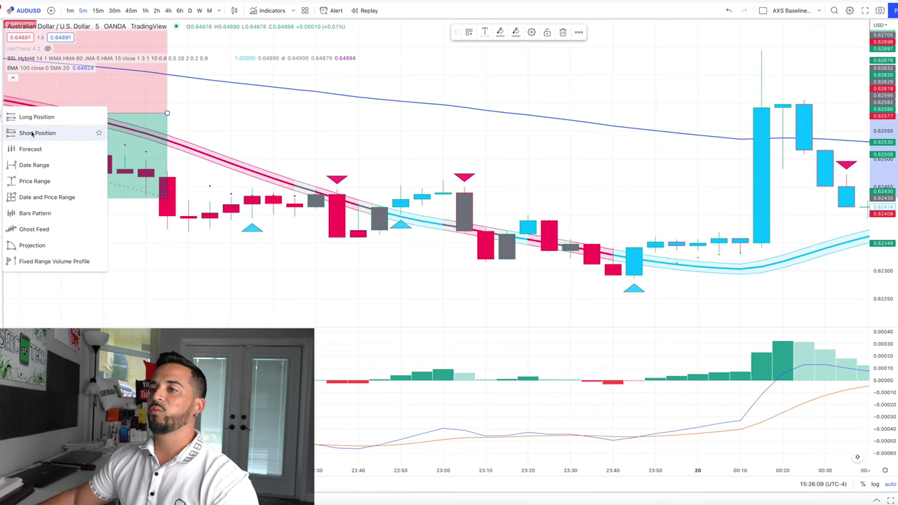
pyautogui.click(31, 133)
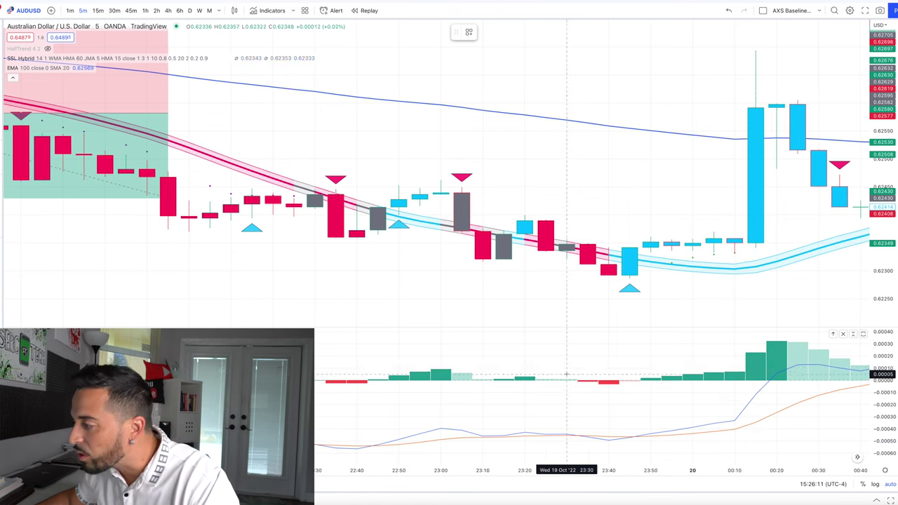
pyautogui.scroll(5, 584, 325)
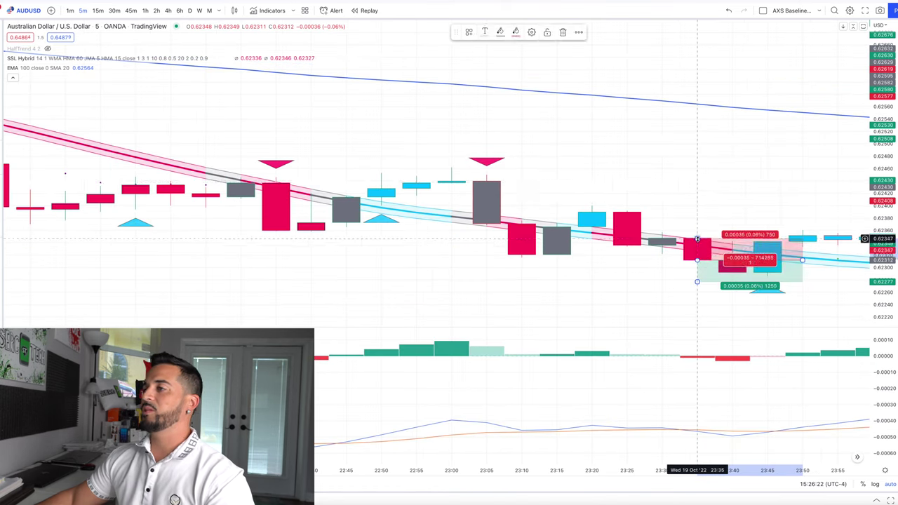
pyautogui.moveTo(695, 237); pyautogui.dragTo(695, 164)
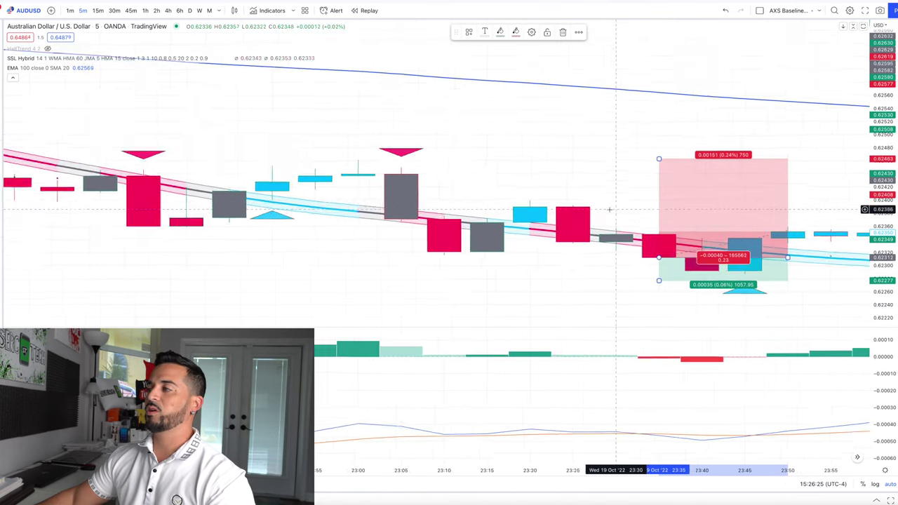
# Lower the 23:35 short position's profit target to about 0.62199 and extend the position to the 00:15 candle
pyautogui.scroll(-6, 610, 209)
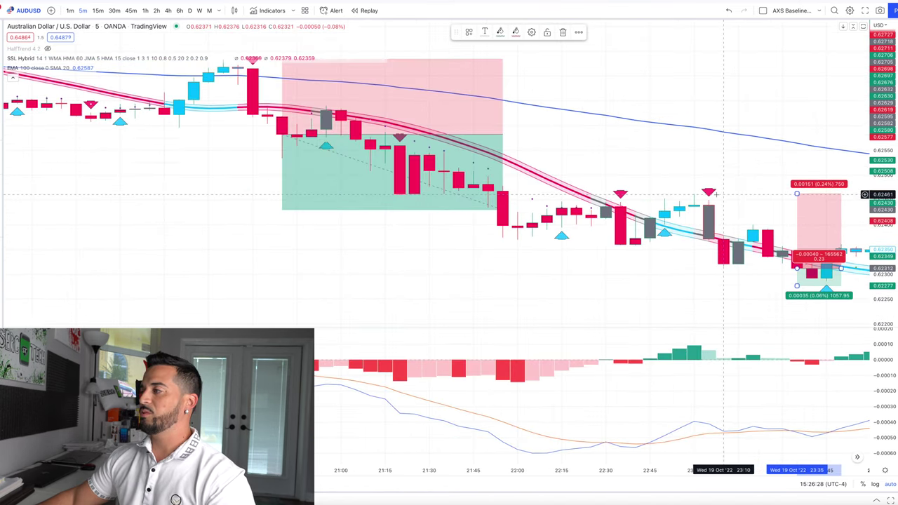
pyautogui.moveTo(697, 285); pyautogui.dragTo(698, 324)
pyautogui.moveTo(743, 268); pyautogui.dragTo(807, 221)
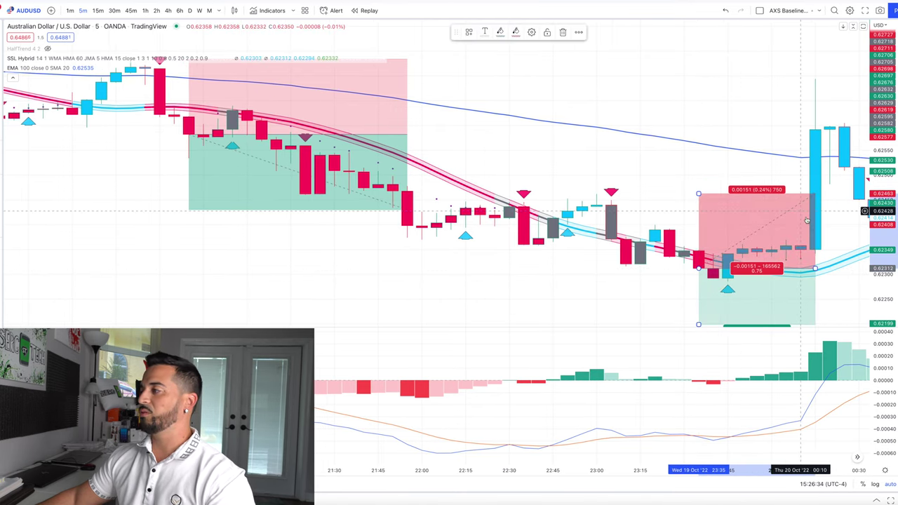
# Place a long position at the close of the 03:25 candle with its stop loss about 0.00127 below the entry
pyautogui.hscroll(5, 702, 197)
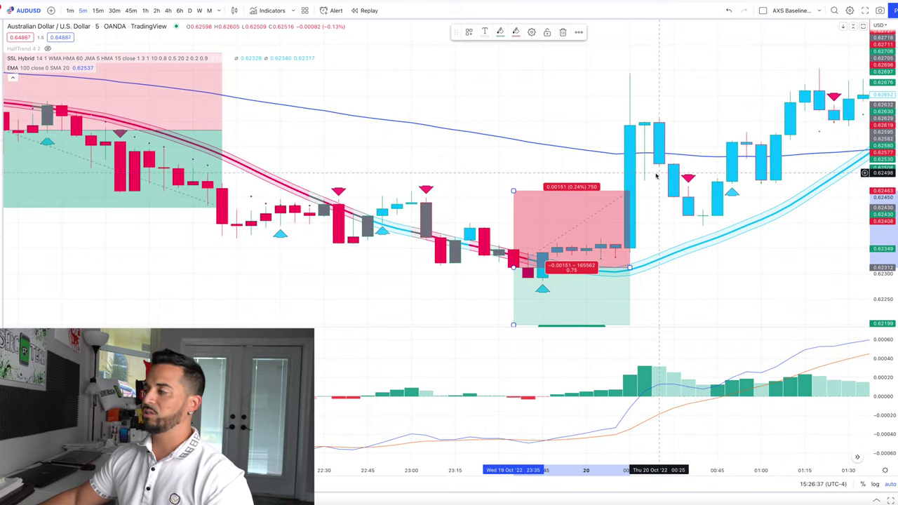
pyautogui.hscroll(4, 658, 172)
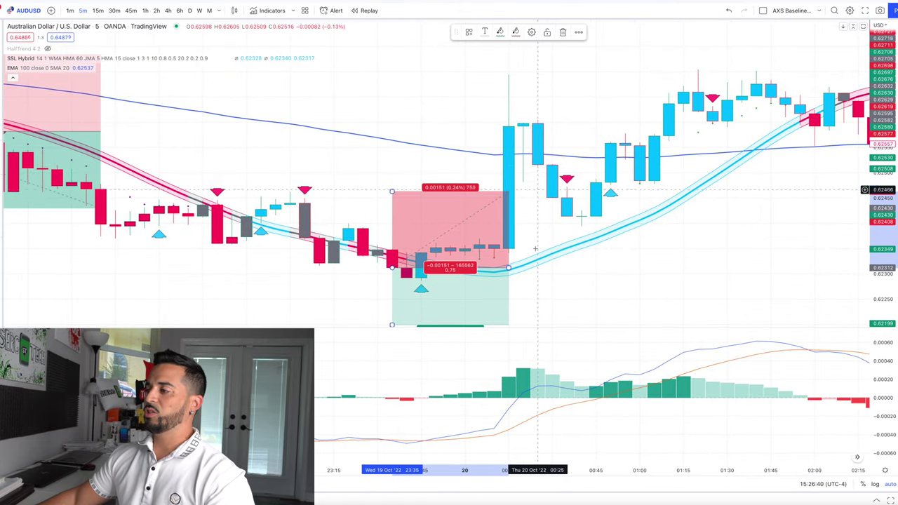
pyautogui.hscroll(3, 570, 110)
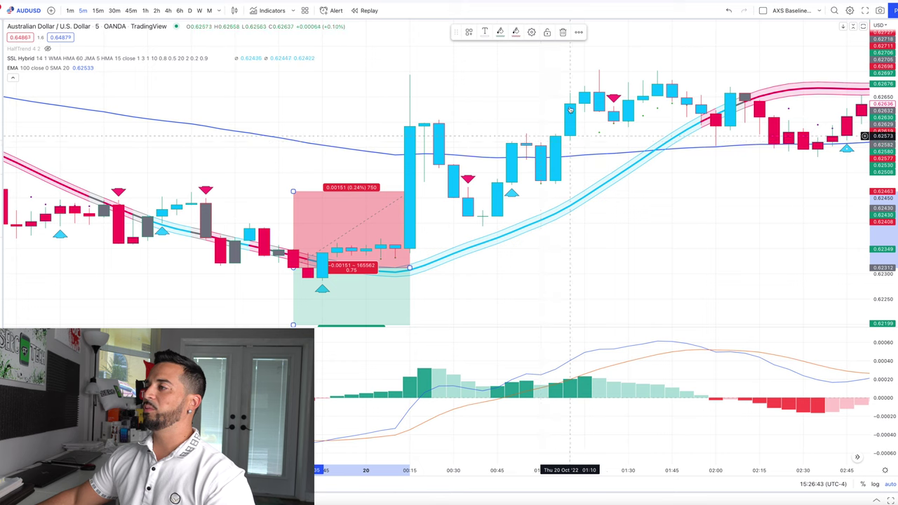
pyautogui.hscroll(5, 493, 147)
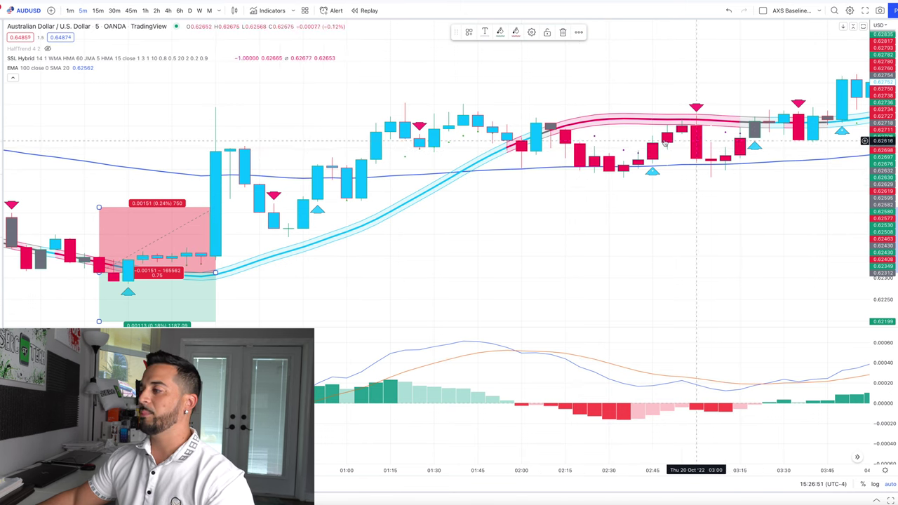
pyautogui.hscroll(3, 678, 257)
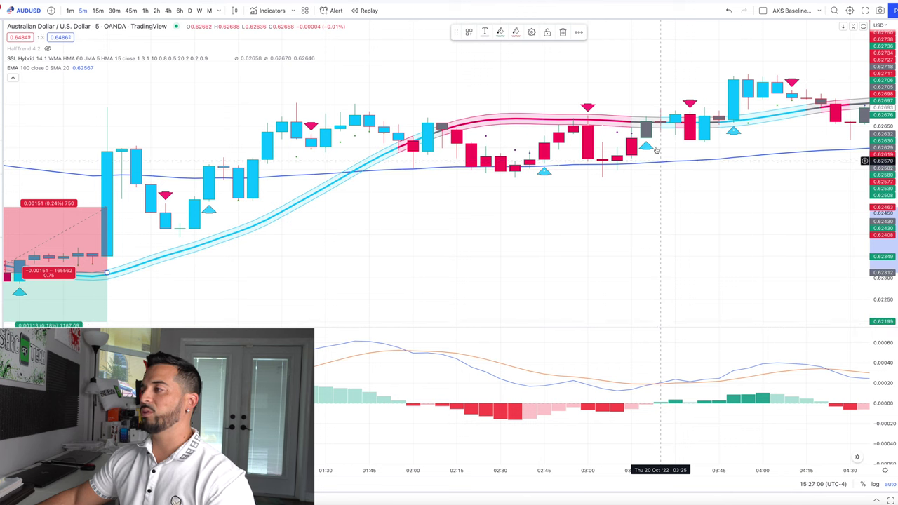
pyautogui.click(2, 118)
pyautogui.click(32, 120)
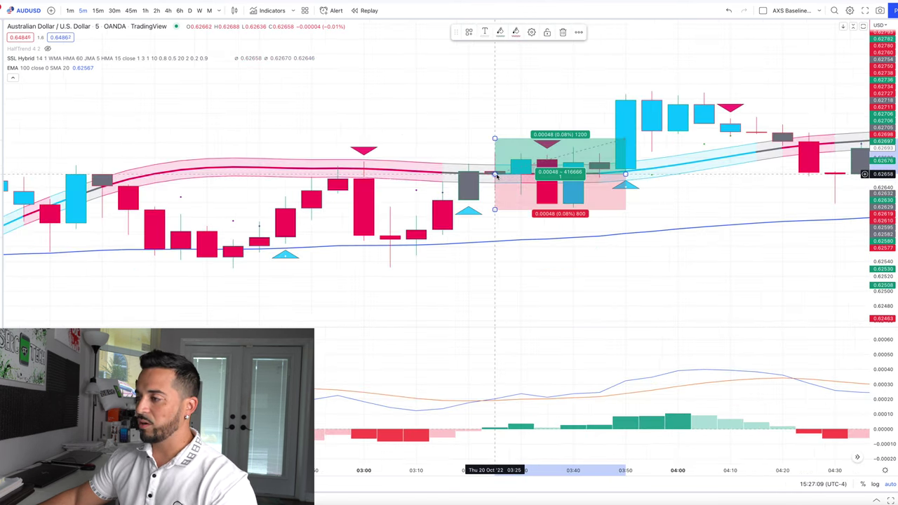
pyautogui.moveTo(494, 209); pyautogui.dragTo(492, 266)
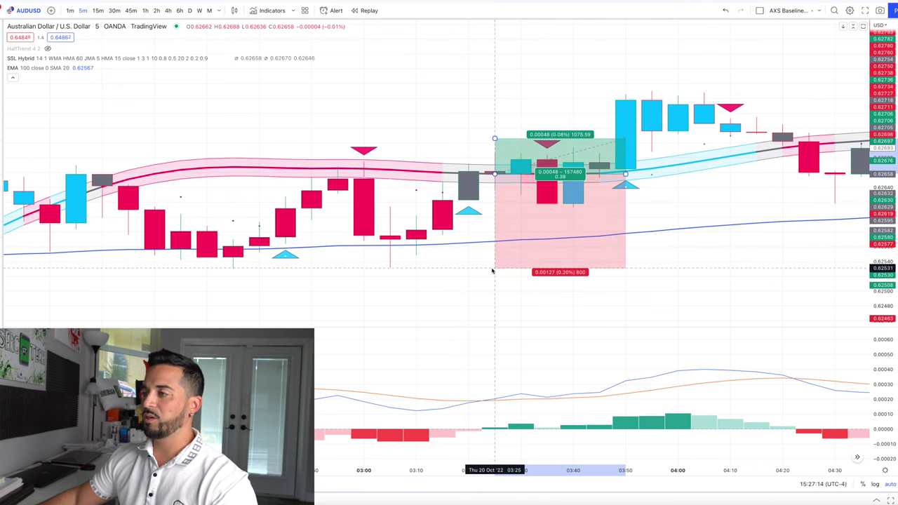
# Raise the 03:25 long position's profit target to about 0.00127 and extend the position to the 05:00 candle
pyautogui.moveTo(495, 138); pyautogui.dragTo(495, 80)
pyautogui.moveTo(625, 173); pyautogui.dragTo(783, 174)
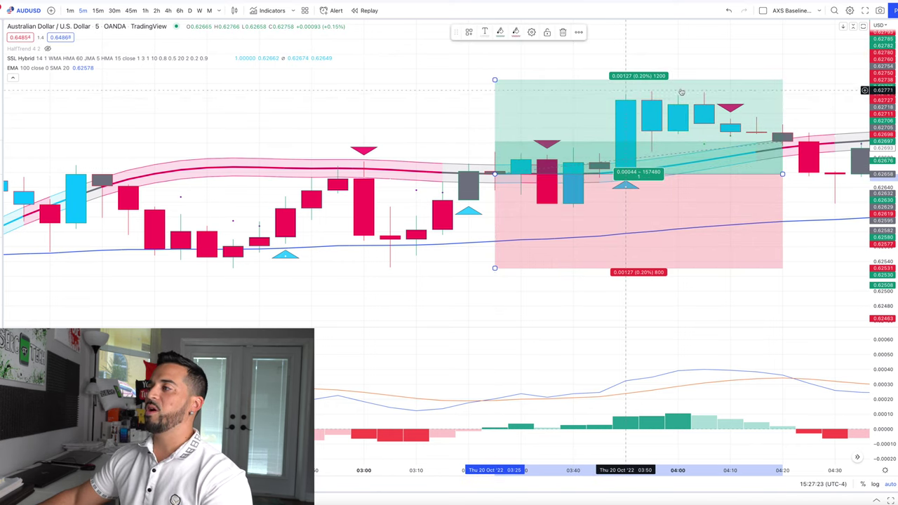
pyautogui.moveTo(681, 91); pyautogui.dragTo(510, 200)
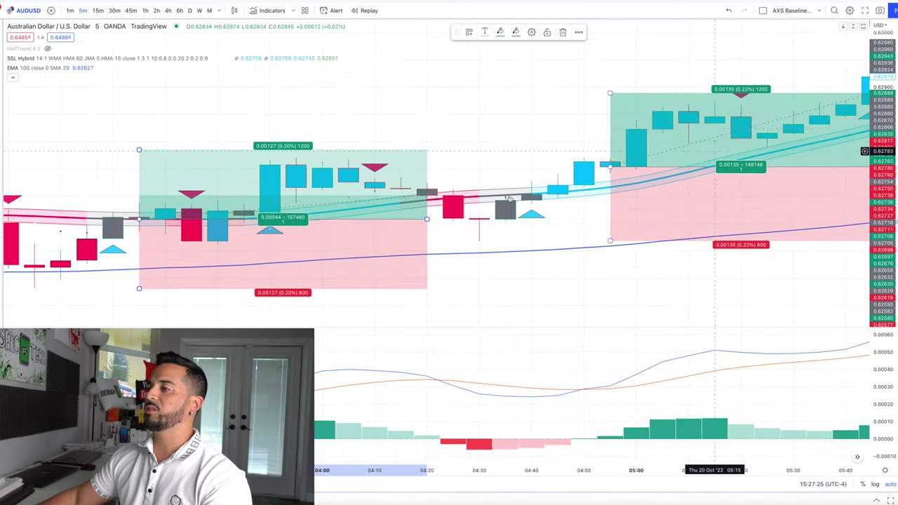
pyautogui.moveTo(427, 219); pyautogui.dragTo(635, 219)
# Examine the 03:25 and 04:55 long positions against the SSL Hybrid, EMA and MACD signals
pyautogui.hscroll(4, 651, 216)
pyautogui.scroll(-3, 643, 219)
pyautogui.hscroll(1, 631, 221)
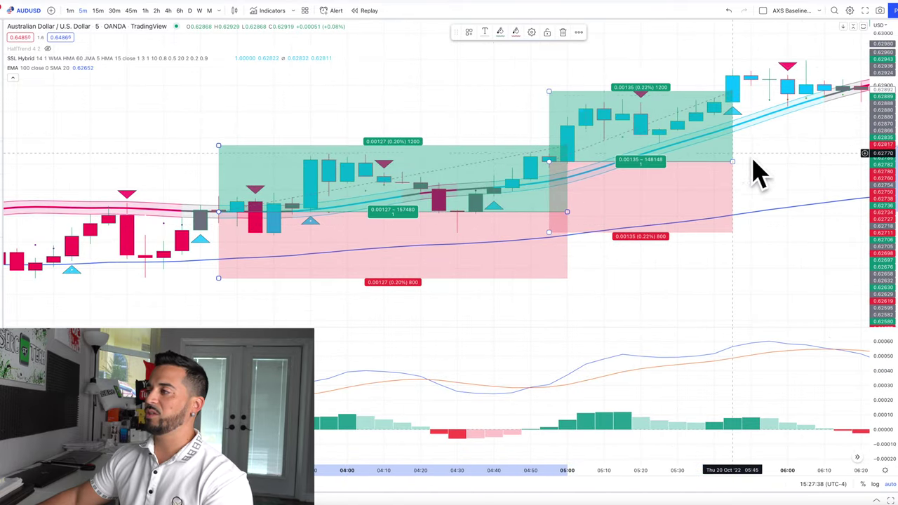
pyautogui.scroll(1, 637, 175)
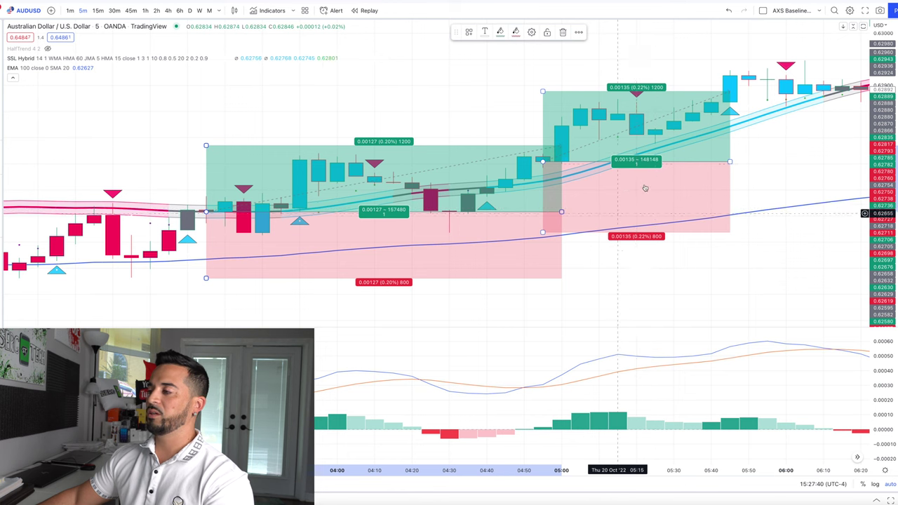
pyautogui.hscroll(-1, 642, 151)
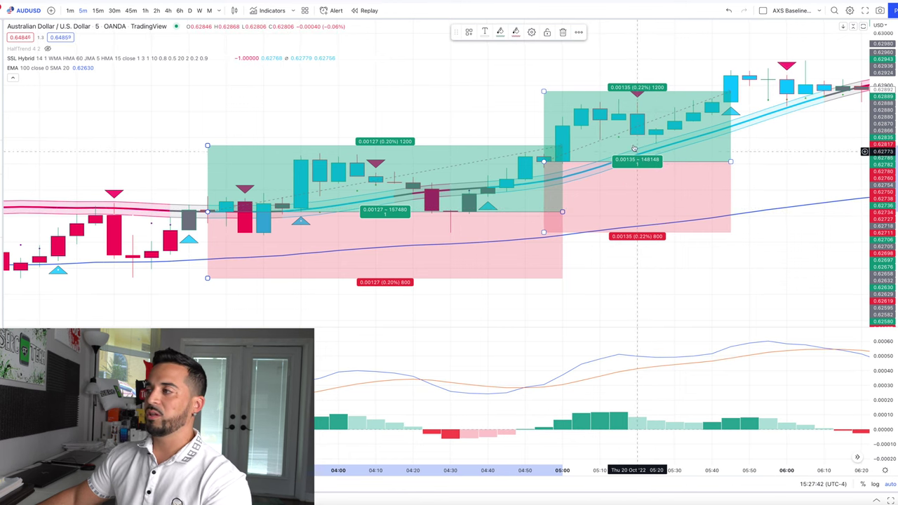
pyautogui.scroll(2, 543, 231)
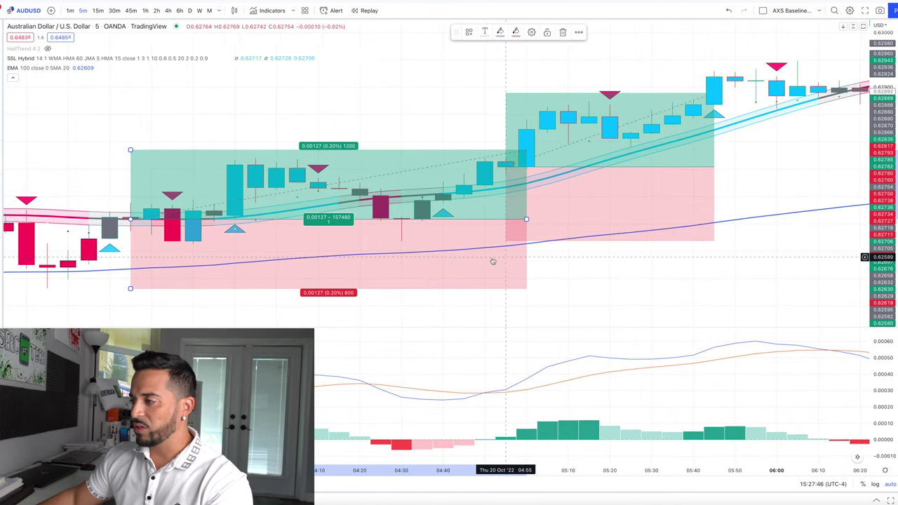
pyautogui.scroll(3, 493, 261)
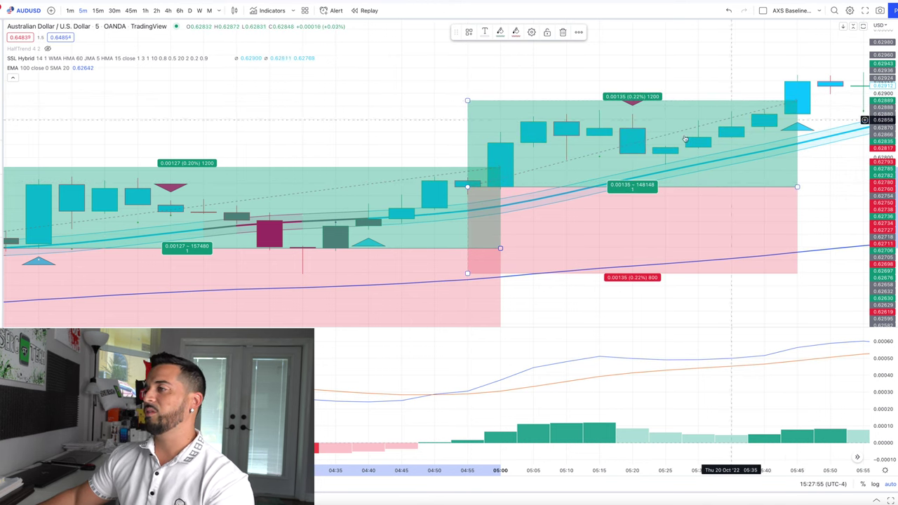
pyautogui.hscroll(3, 649, 169)
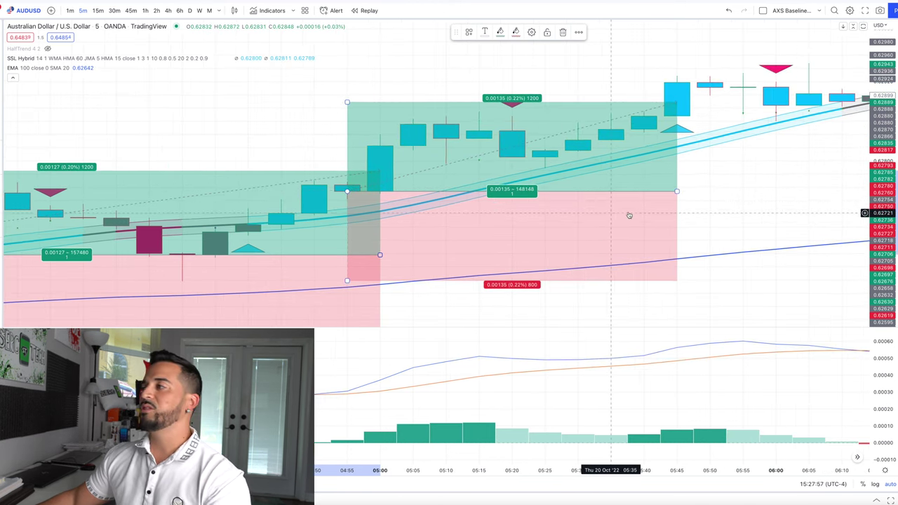
# Place a short position at the close of the 06:40 candle with its profit target about 0.00171 below the entry
pyautogui.hscroll(3, 629, 214)
pyautogui.scroll(-3, 609, 257)
pyautogui.hscroll(4, 630, 209)
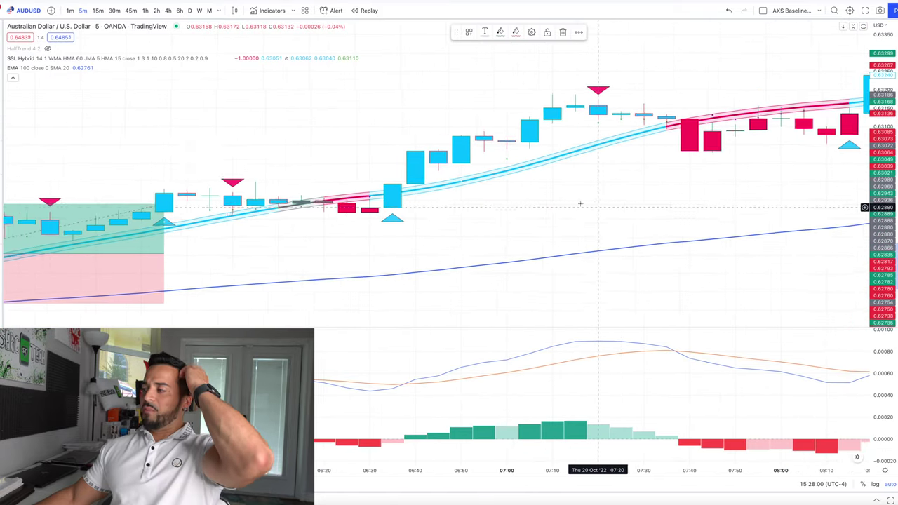
pyautogui.hscroll(2, 580, 204)
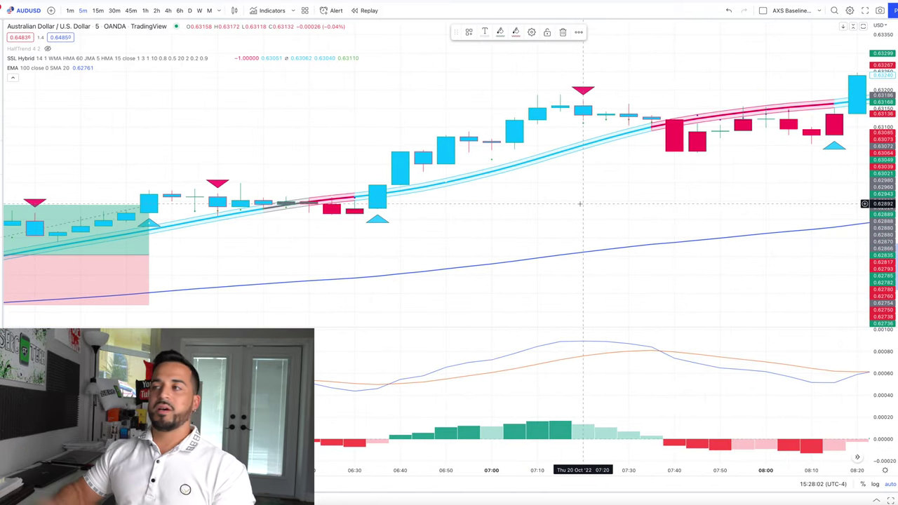
pyautogui.hscroll(3, 538, 198)
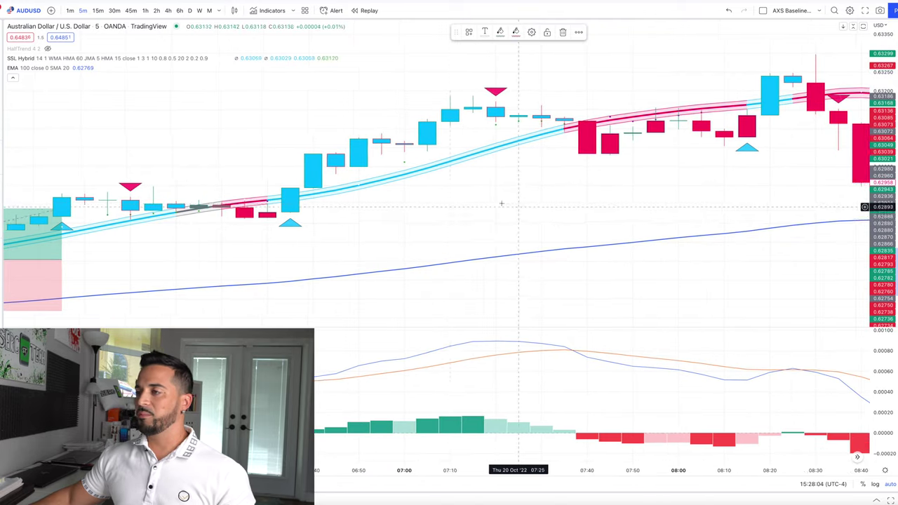
pyautogui.hscroll(-4, 355, 214)
pyautogui.hscroll(-6, 353, 213)
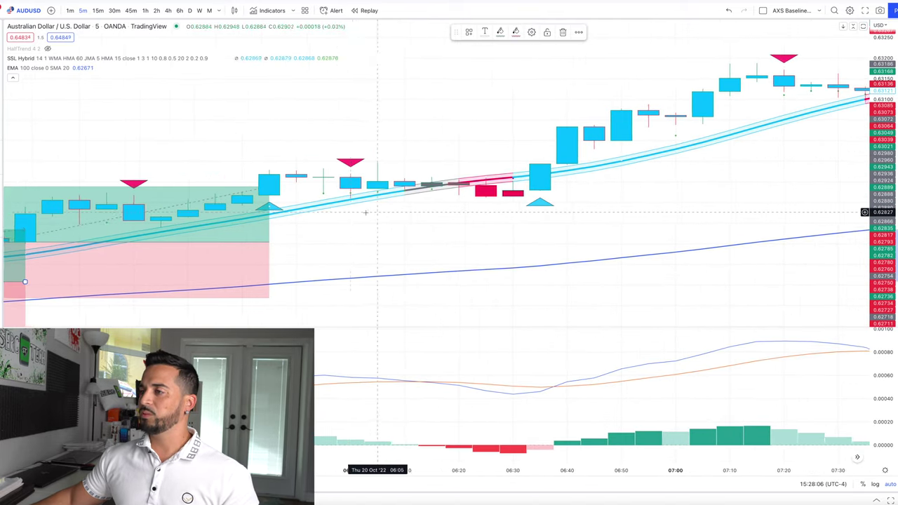
pyautogui.click(2, 116)
pyautogui.click(28, 133)
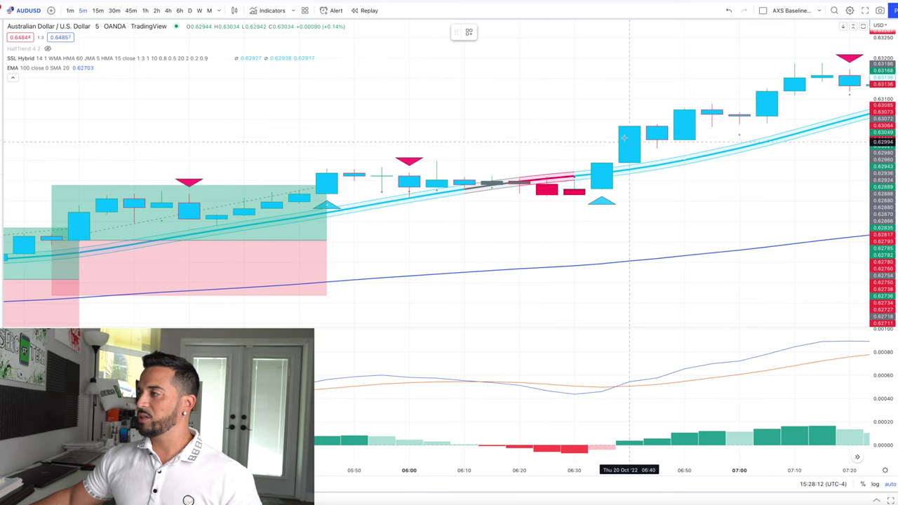
pyautogui.click(630, 143)
pyautogui.moveTo(629, 161); pyautogui.dragTo(627, 197)
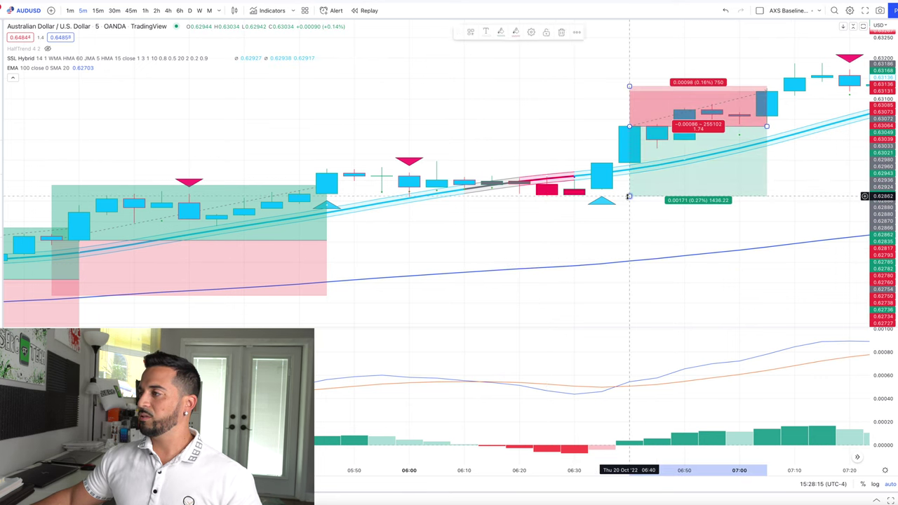
# Raise the 06:40 short position's stop loss to about 0.00171 above the entry and extend the position to the 08:20 candle
pyautogui.moveTo(629, 85); pyautogui.dragTo(631, 55)
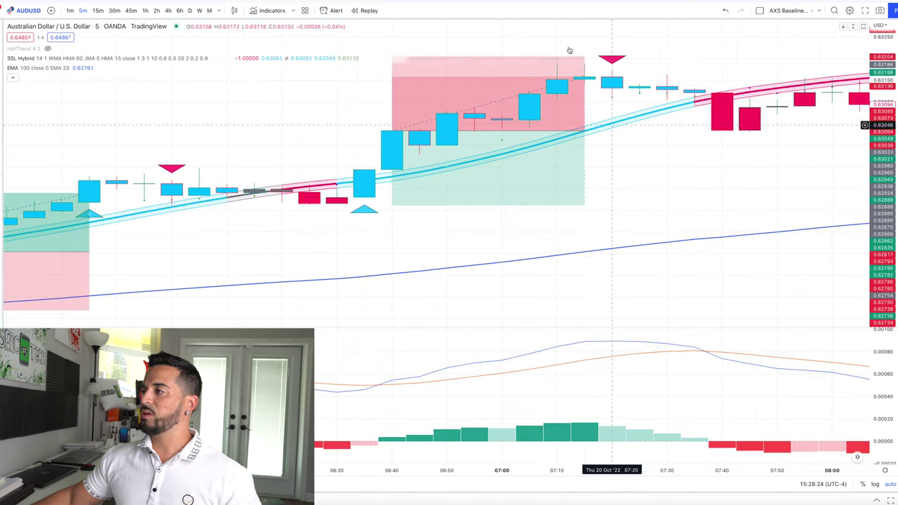
pyautogui.hscroll(4, 584, 67)
pyautogui.moveTo(407, 161); pyautogui.dragTo(765, 160)
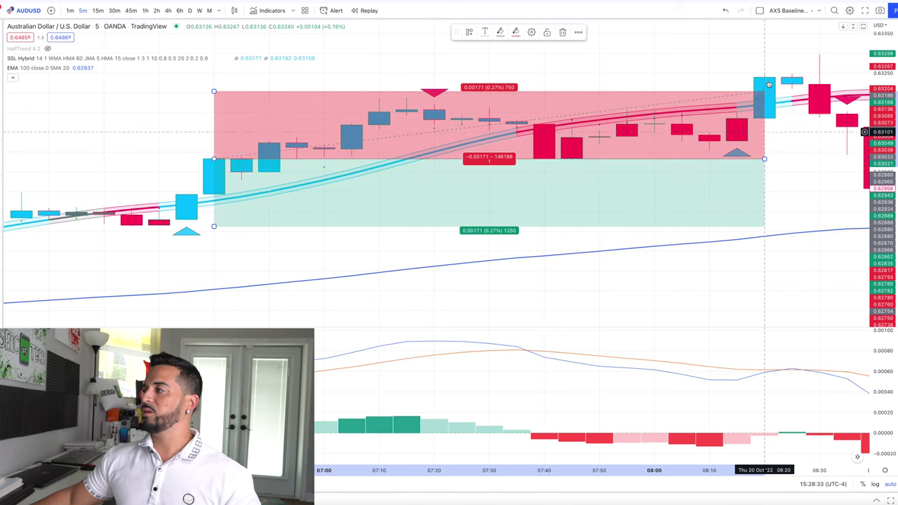
# Place a long position at the 09:50 candle, following the pullback toward the 100 EMA
pyautogui.scroll(-5, 535, 231)
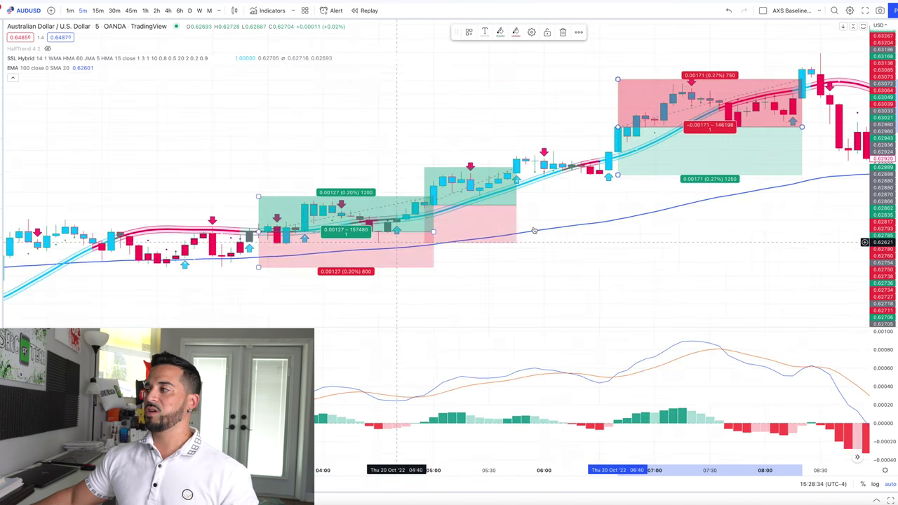
pyautogui.hscroll(3, 535, 231)
pyautogui.hscroll(5, 676, 138)
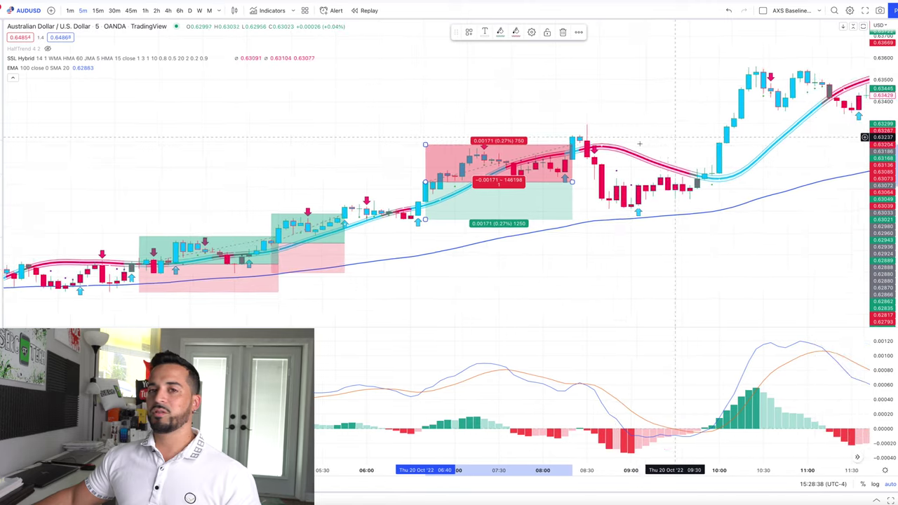
pyautogui.scroll(5, 621, 210)
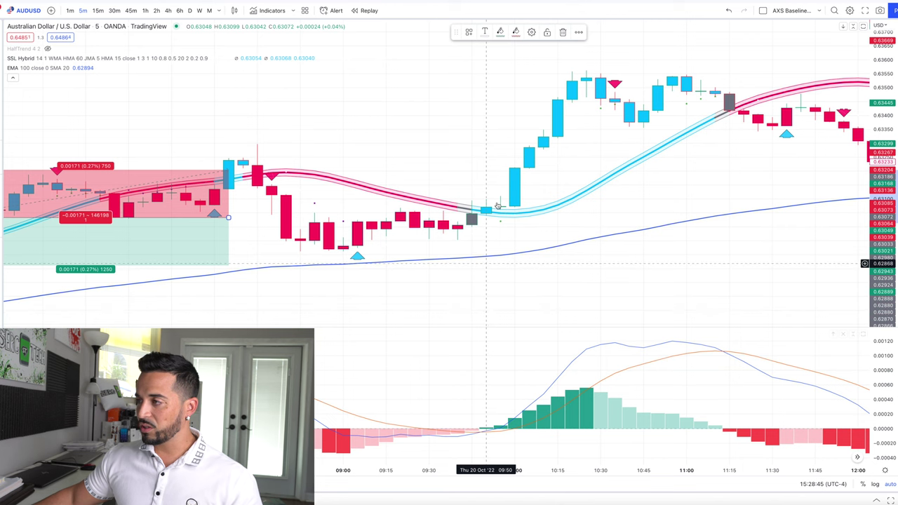
pyautogui.click(2, 118)
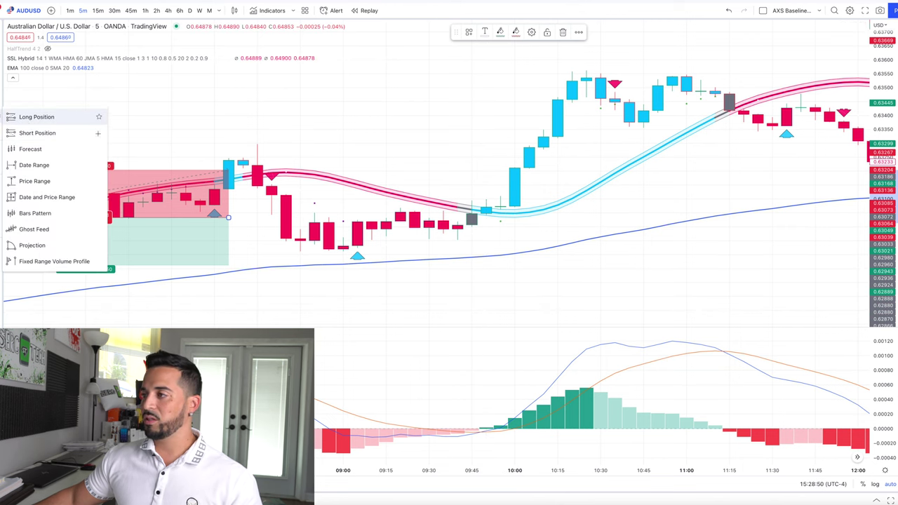
pyautogui.click(29, 118)
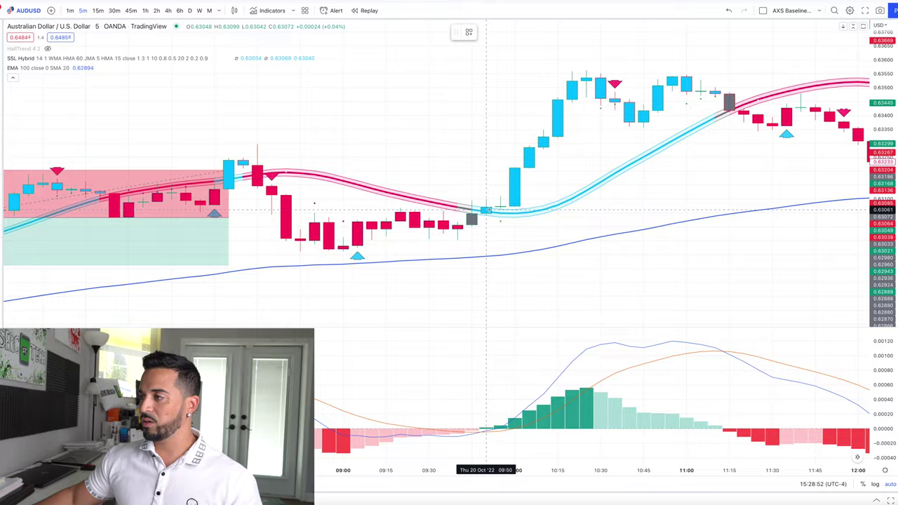